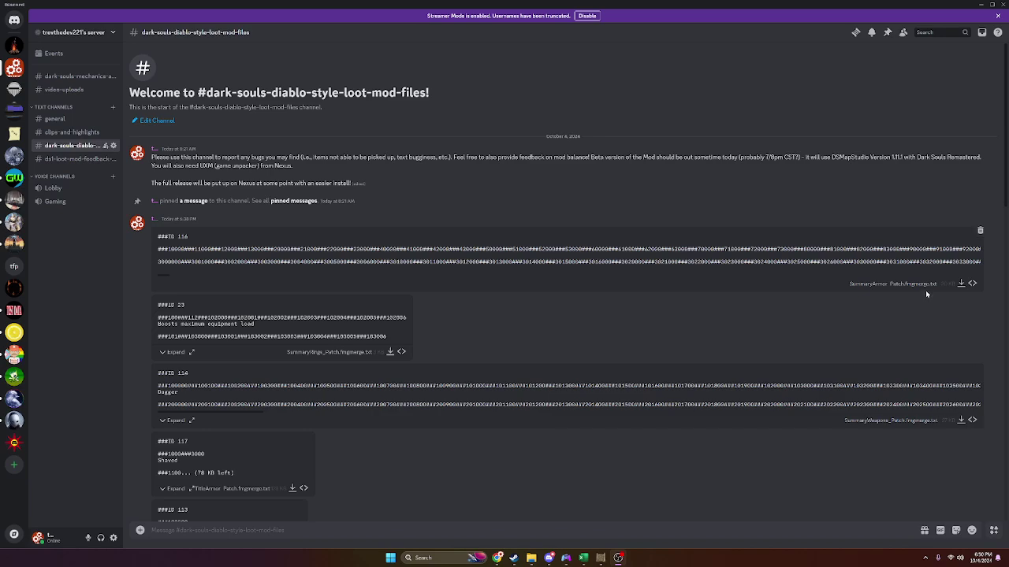
Step: Bring the DARK SOULS REMASTERED game folder forward in File Explorer
{"action": "scroll", "coordinate": [410, 299], "scroll_direction": "down", "scroll_amount": 2}
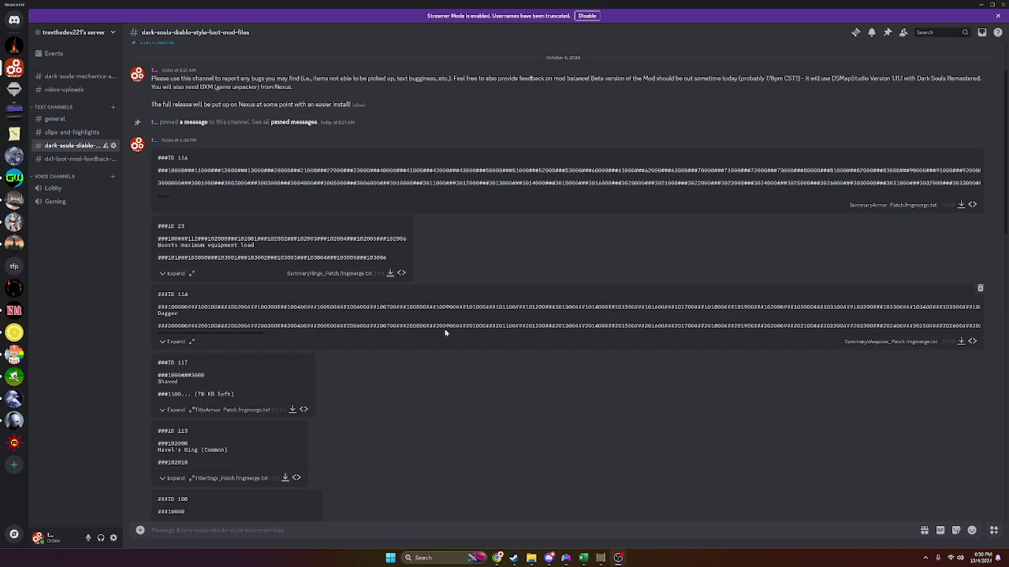
{"action": "scroll", "coordinate": [248, 322], "scroll_direction": "down", "scroll_amount": 2}
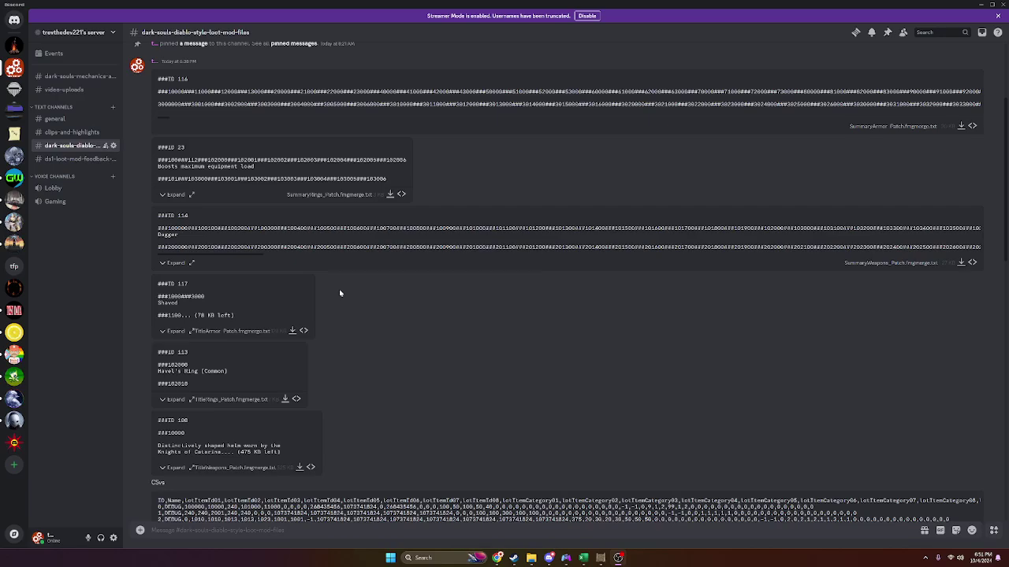
{"action": "scroll", "coordinate": [367, 295], "scroll_direction": "down", "scroll_amount": 5}
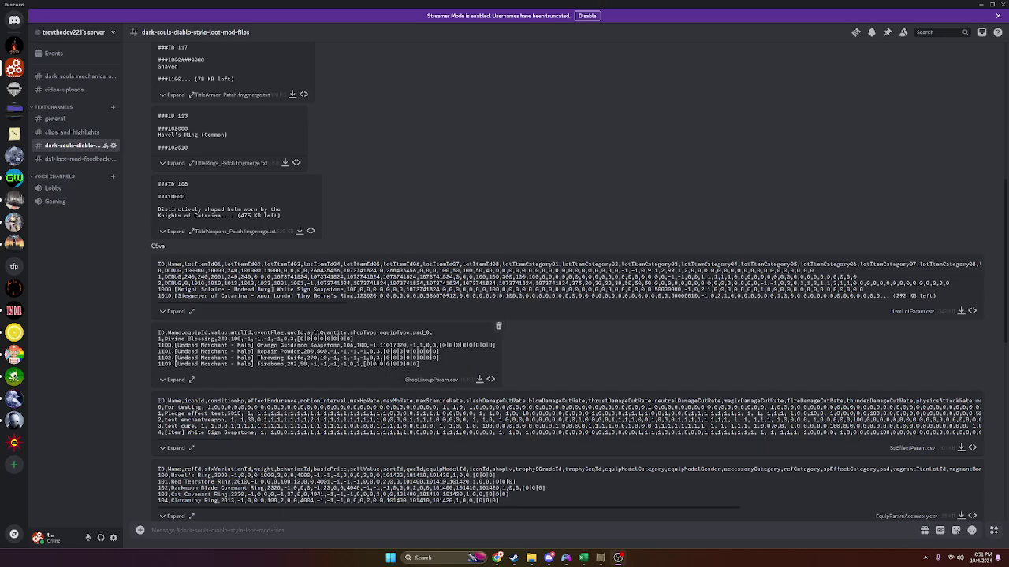
{"action": "scroll", "coordinate": [371, 368], "scroll_direction": "down", "scroll_amount": 4}
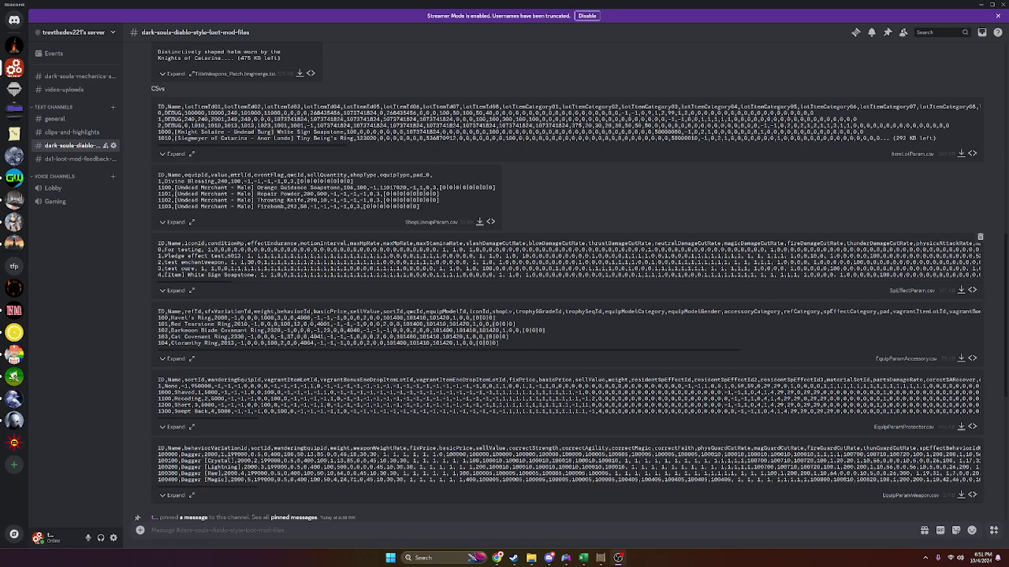
{"action": "scroll", "coordinate": [809, 280], "scroll_direction": "down", "scroll_amount": 2}
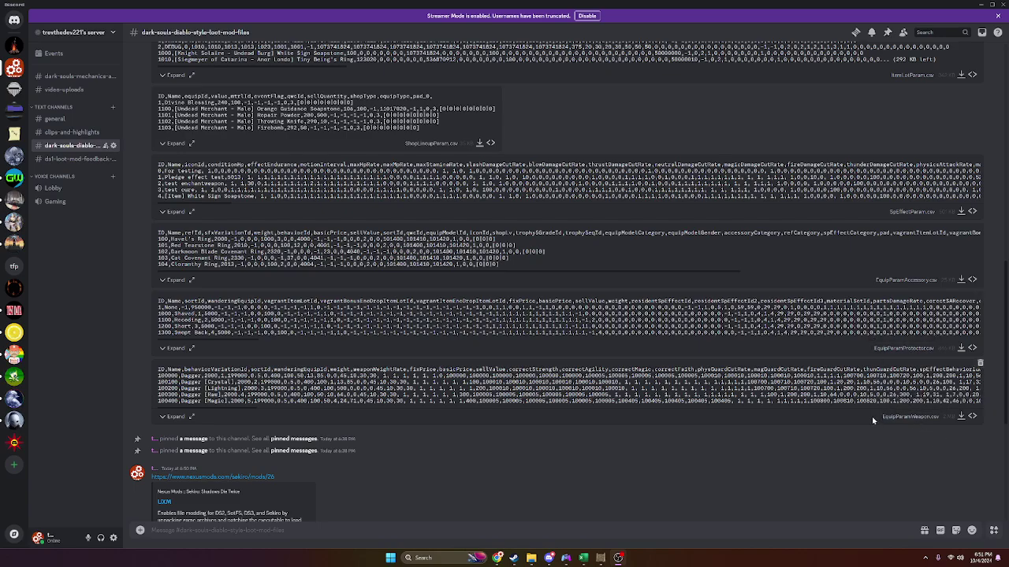
{"action": "scroll", "coordinate": [781, 409], "scroll_direction": "down", "scroll_amount": 3}
{"action": "scroll", "coordinate": [417, 260], "scroll_direction": "down", "scroll_amount": 1}
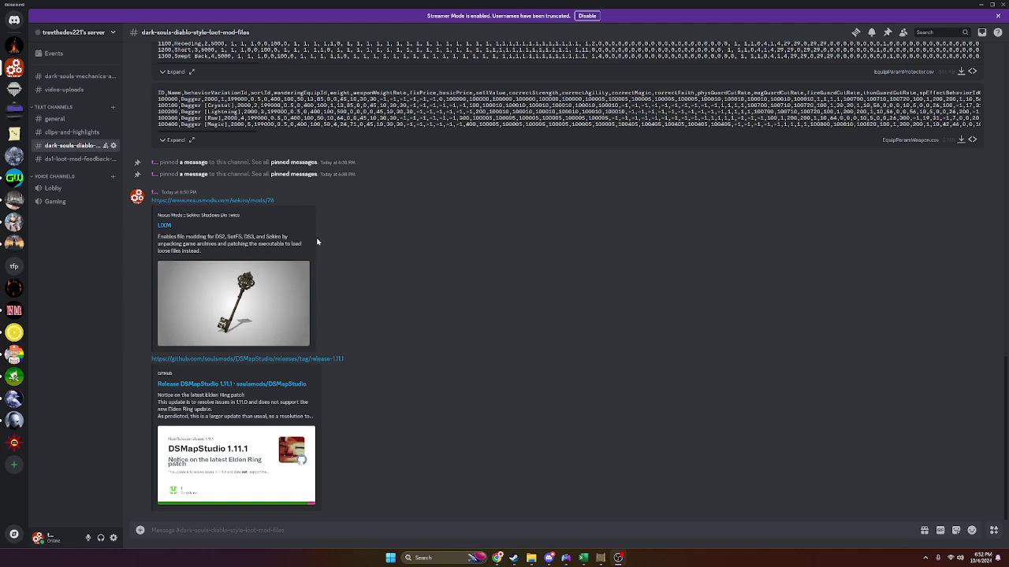
{"action": "mouse_move", "coordinate": [531, 563]}
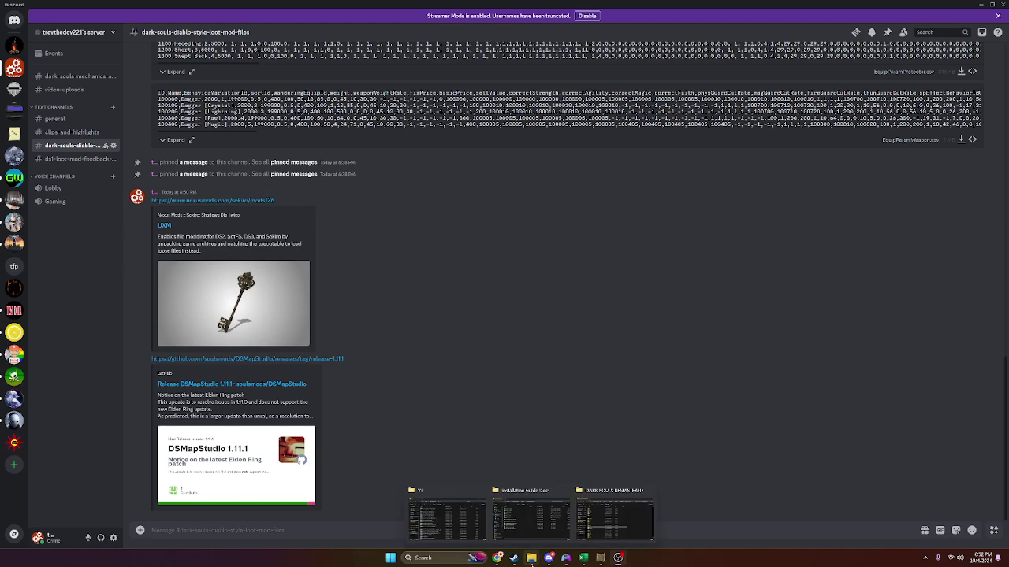
{"action": "left_click", "coordinate": [607, 518]}
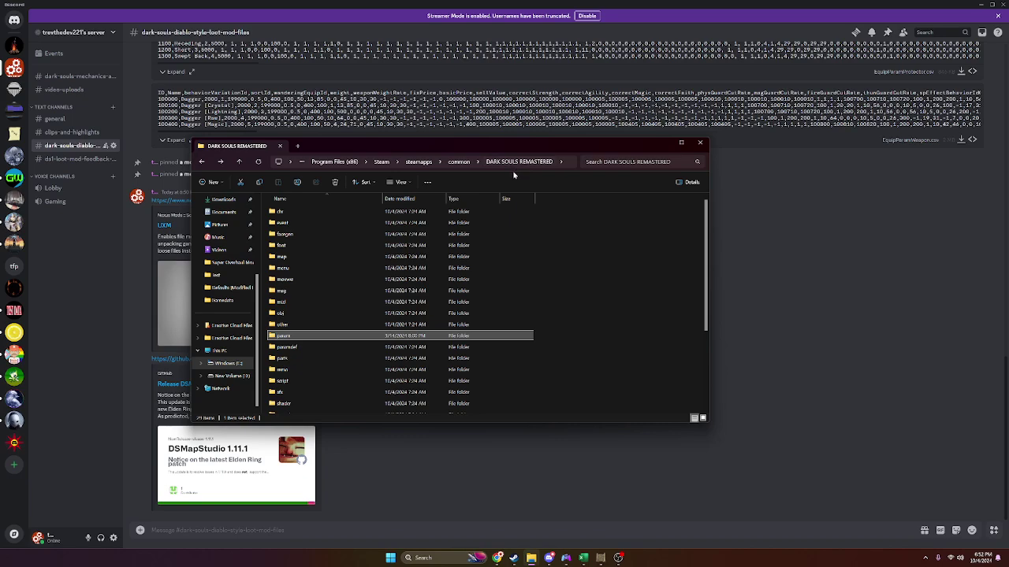
Step: Browse the game folder's param folder and game files, then return to DSMapStudio
{"action": "scroll", "coordinate": [475, 267], "scroll_direction": "down", "scroll_amount": 3}
{"action": "scroll", "coordinate": [475, 268], "scroll_direction": "up", "scroll_amount": 3}
{"action": "scroll", "coordinate": [442, 326], "scroll_direction": "down", "scroll_amount": 3}
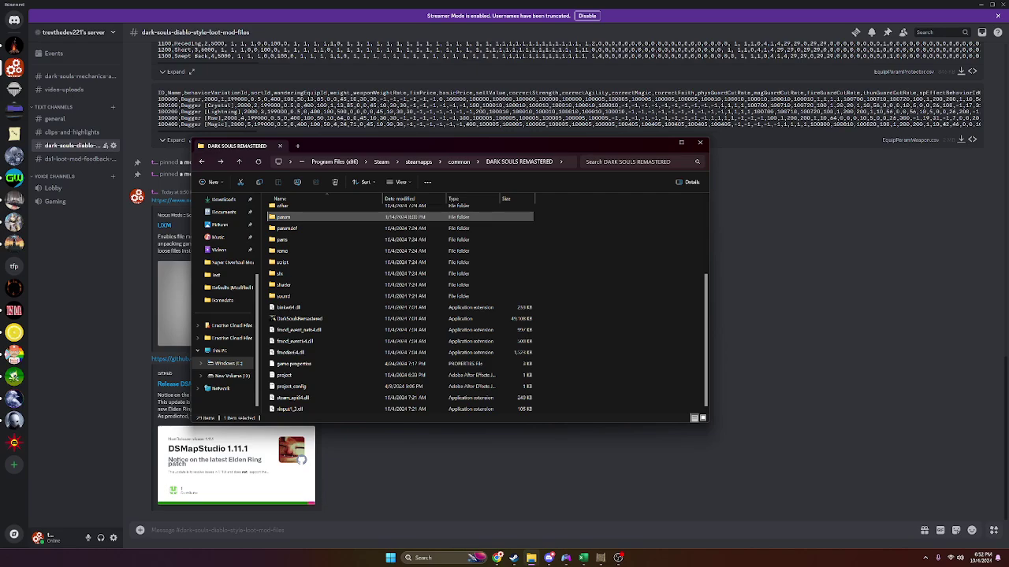
{"action": "left_click", "coordinate": [604, 524]}
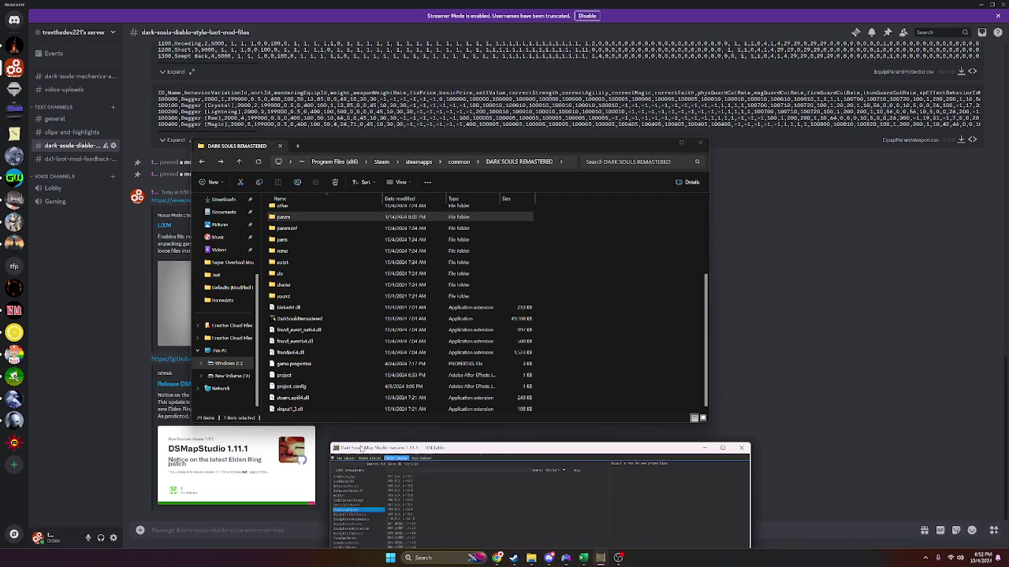
{"action": "double_click", "coordinate": [256, 108]}
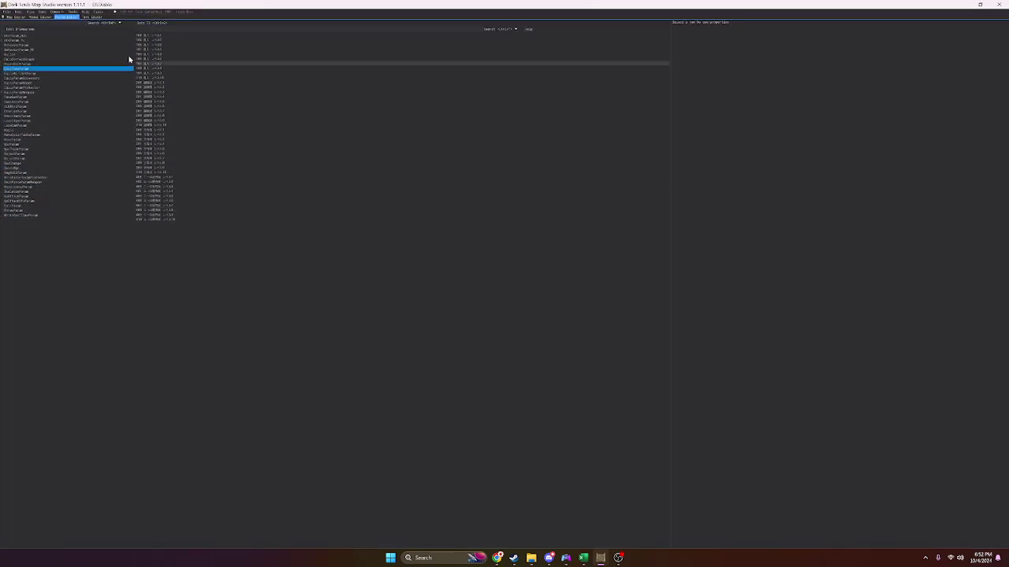
{"action": "left_click", "coordinate": [24, 37]}
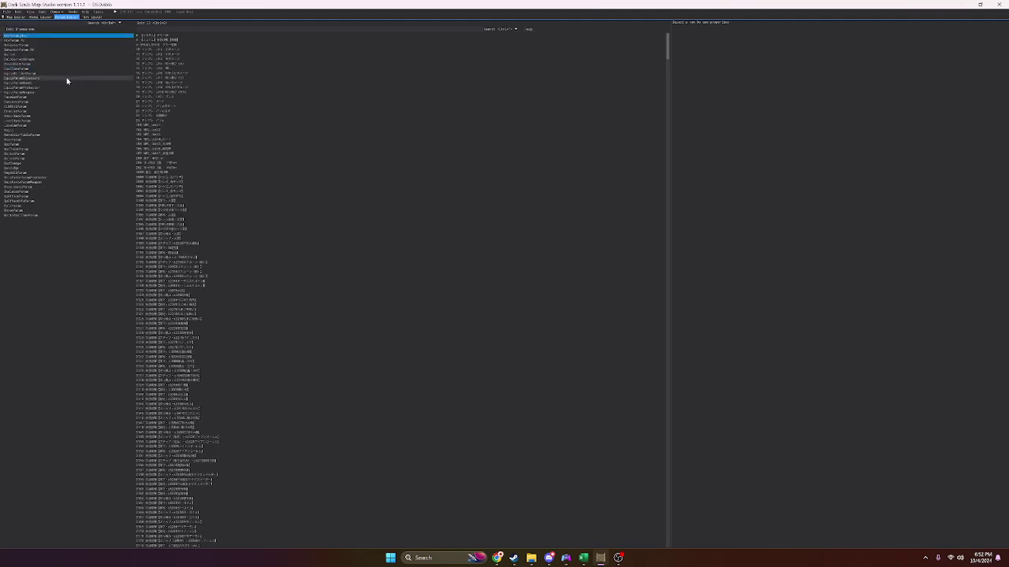
{"action": "left_click", "coordinate": [16, 16]}
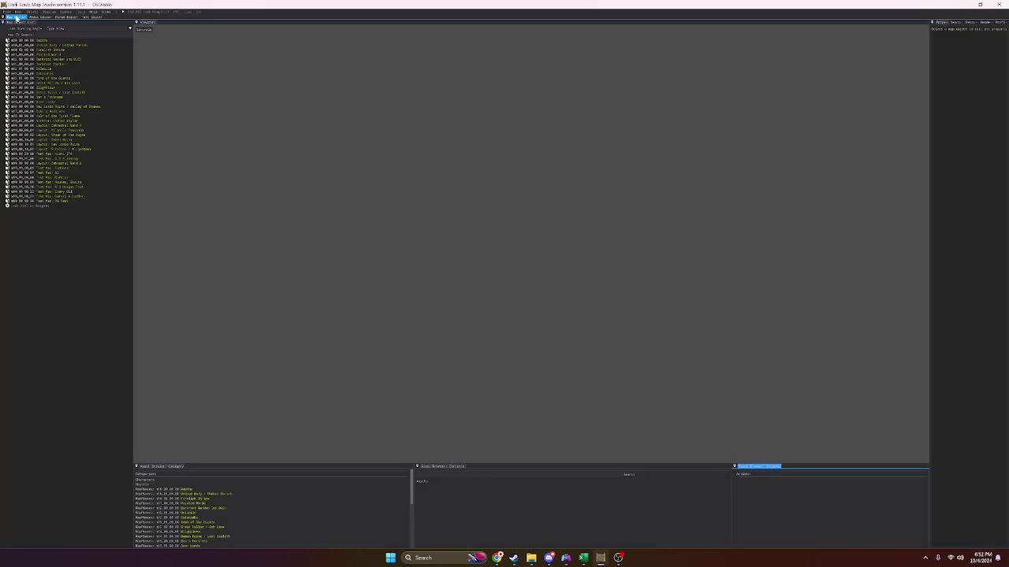
{"action": "left_click", "coordinate": [40, 16]}
{"action": "left_click", "coordinate": [66, 16]}
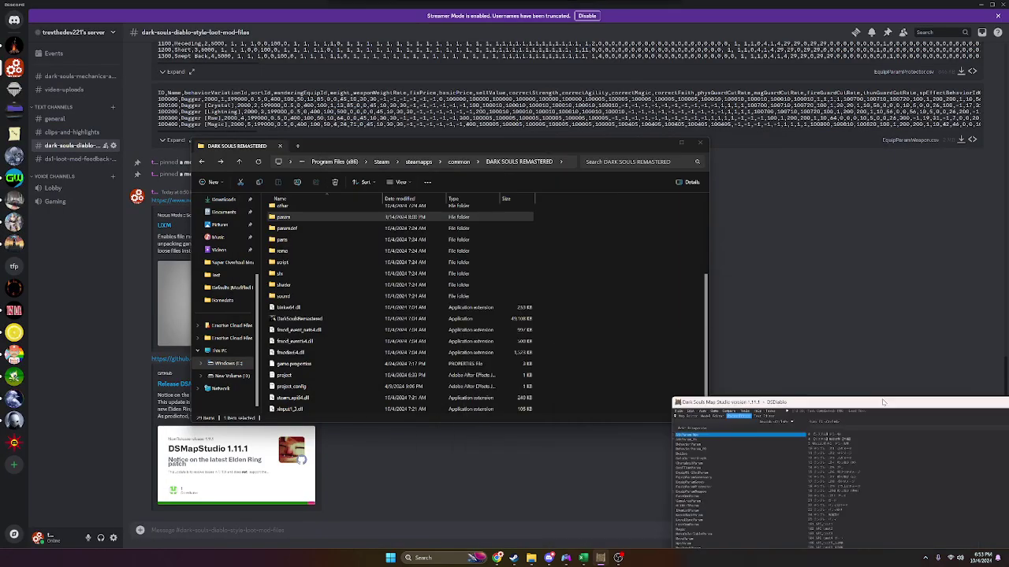
{"action": "left_click", "coordinate": [957, 4]}
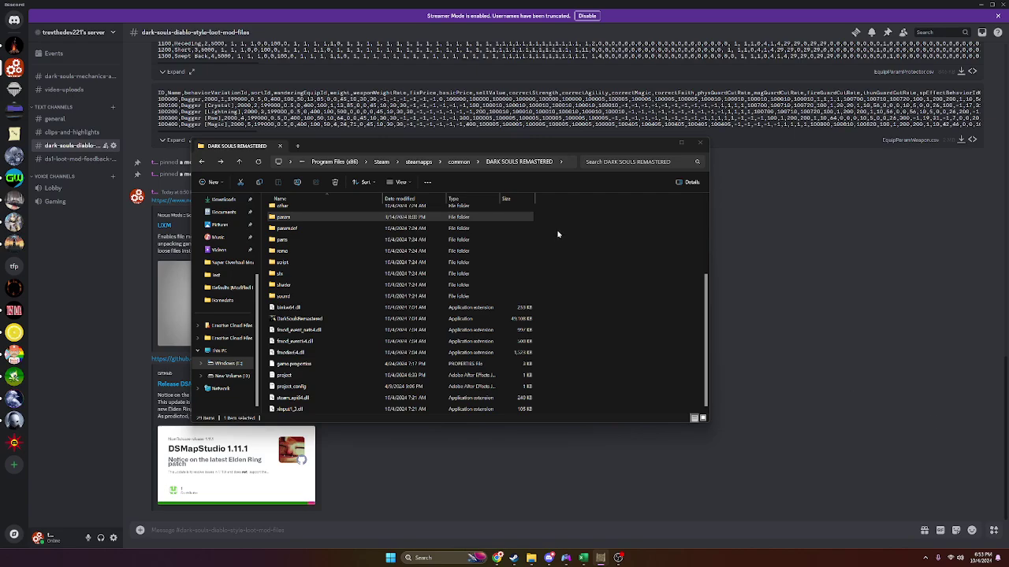
Step: Focus the Discord loot mod channel and scroll up to the CSV attachments message
{"action": "left_click", "coordinate": [835, 341]}
{"action": "scroll", "coordinate": [788, 320], "scroll_direction": "up", "scroll_amount": 5}
{"action": "scroll", "coordinate": [667, 133], "scroll_direction": "up", "scroll_amount": 2}
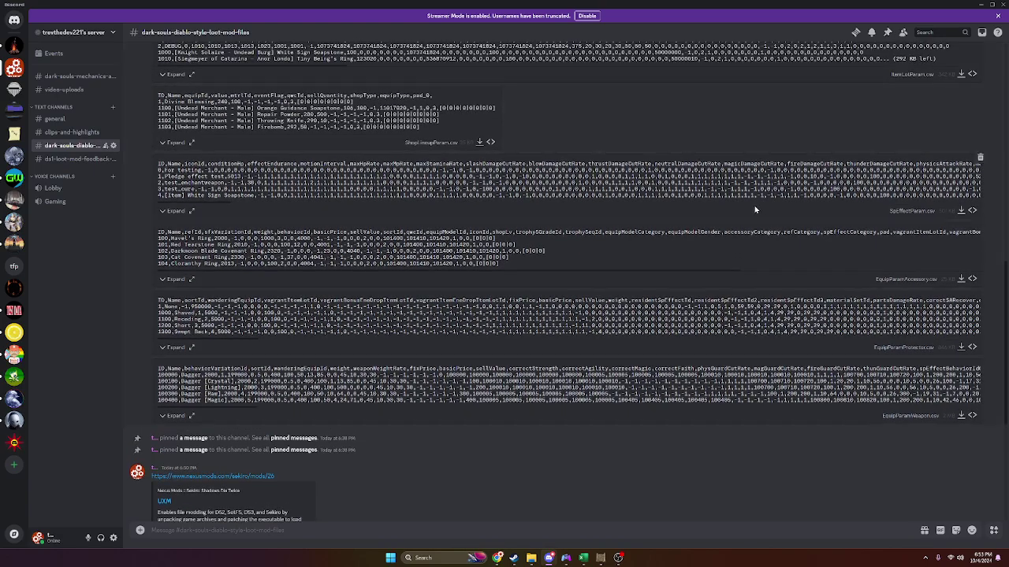
{"action": "scroll", "coordinate": [536, 231], "scroll_direction": "up", "scroll_amount": 2}
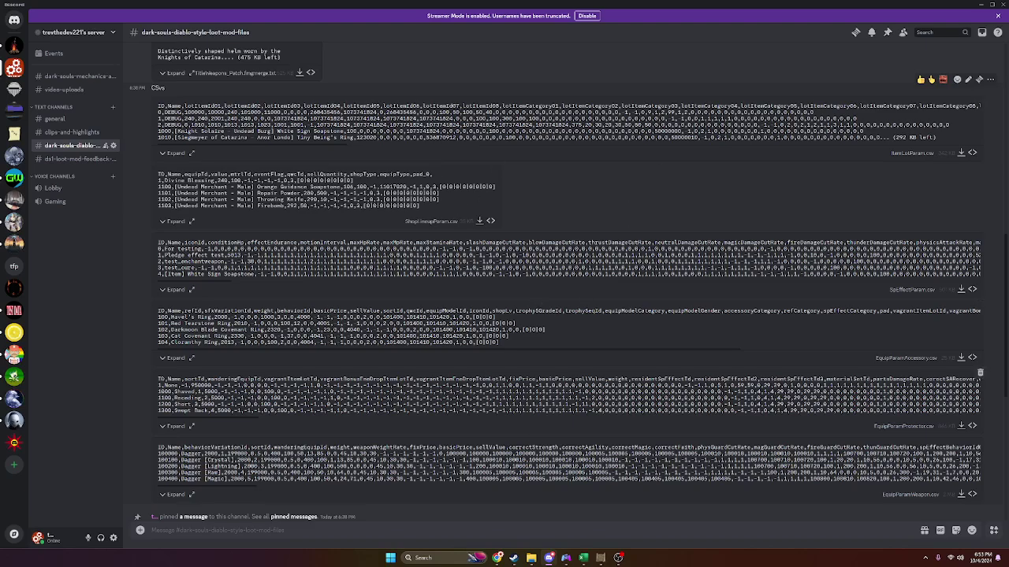
{"action": "mouse_move", "coordinate": [531, 561]}
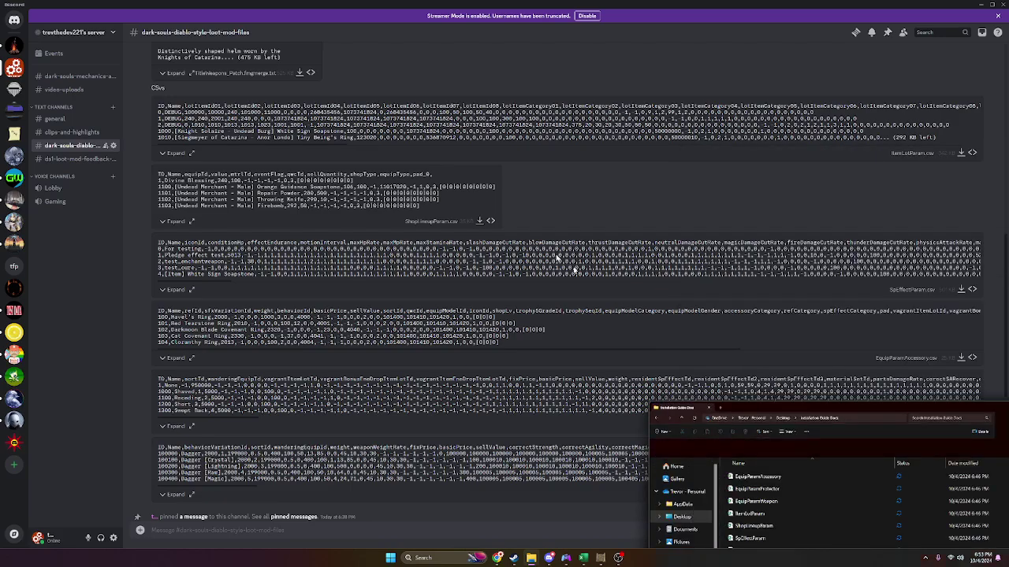
Step: Reposition the Installation Guide Docs window and maximize it to show its 12 files
{"action": "left_click", "coordinate": [531, 557]}
{"action": "left_click_drag", "start_coordinate": [531, 241], "coordinate": [390, 173]}
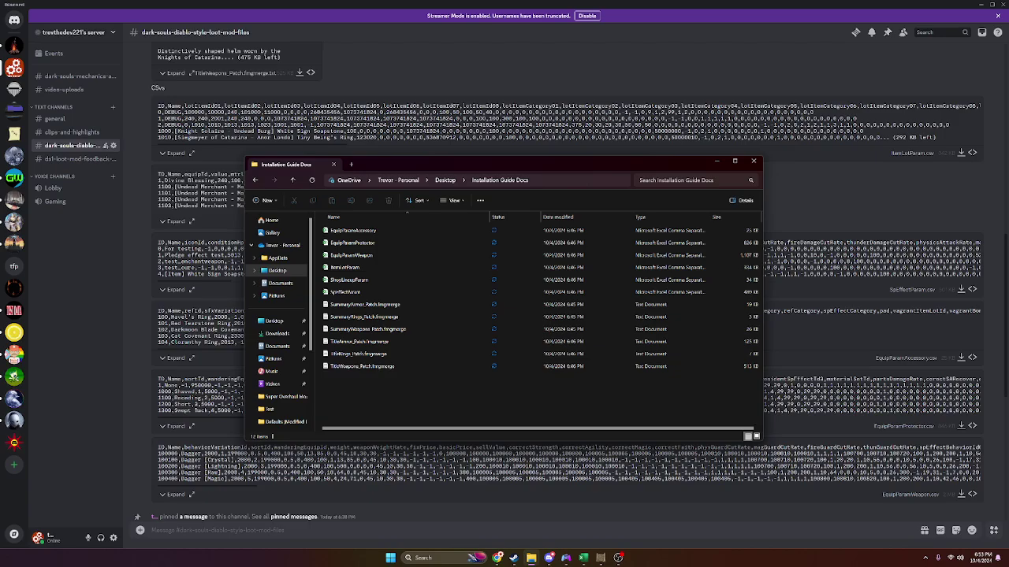
{"action": "left_click", "coordinate": [734, 161]}
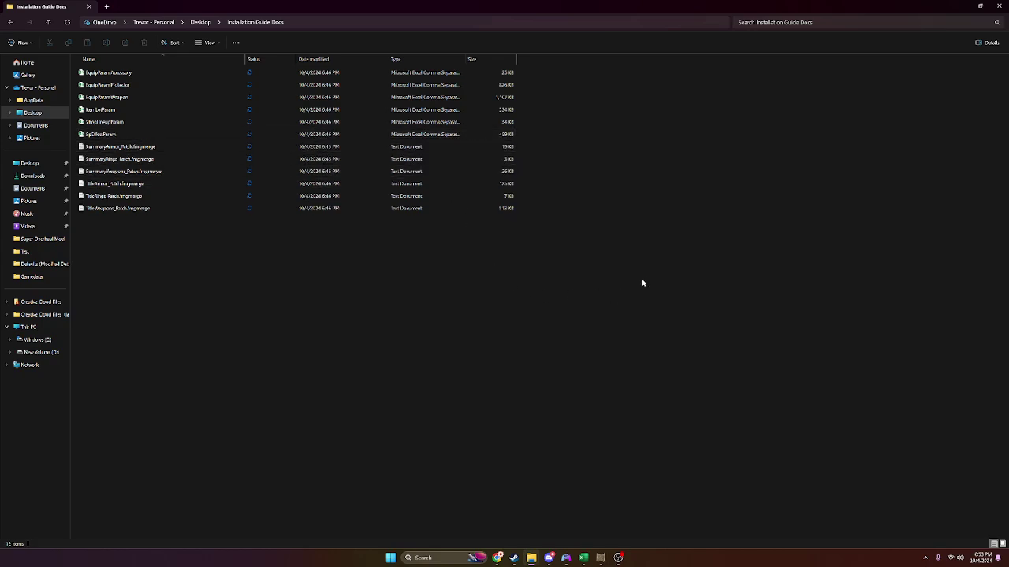
Step: Bring DSMapStudio forward, maximized, with its File menu showing
{"action": "left_click", "coordinate": [605, 560]}
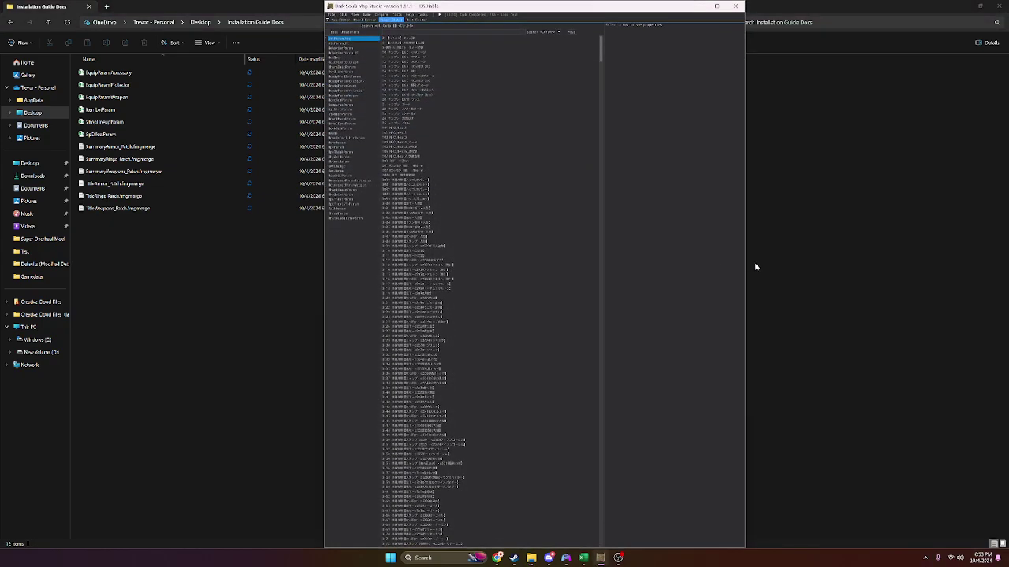
{"action": "left_click", "coordinate": [716, 6]}
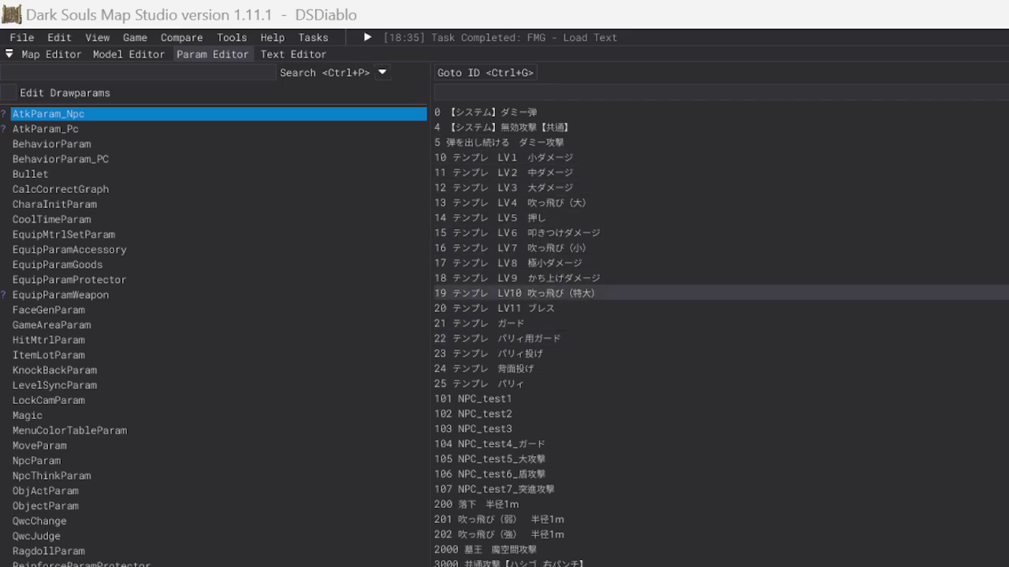
{"action": "left_click", "coordinate": [20, 36]}
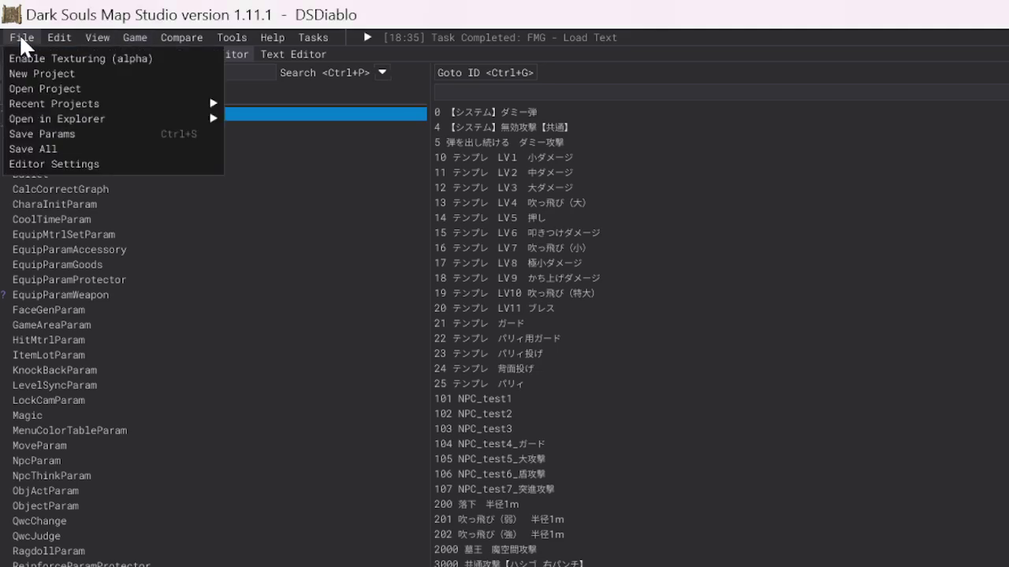
{"action": "left_click", "coordinate": [100, 75]}
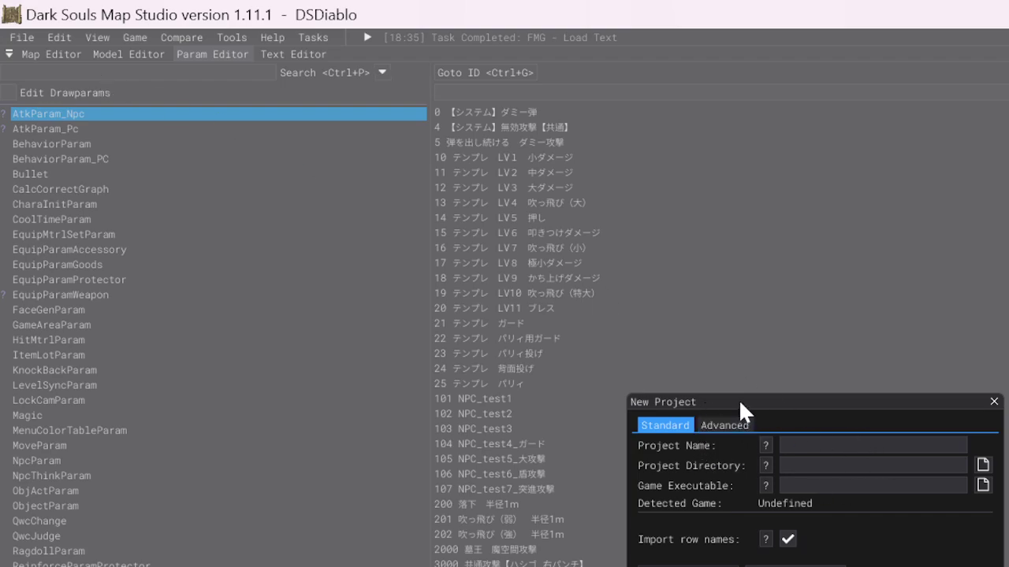
{"action": "left_click_drag", "start_coordinate": [739, 400], "coordinate": [579, 262]}
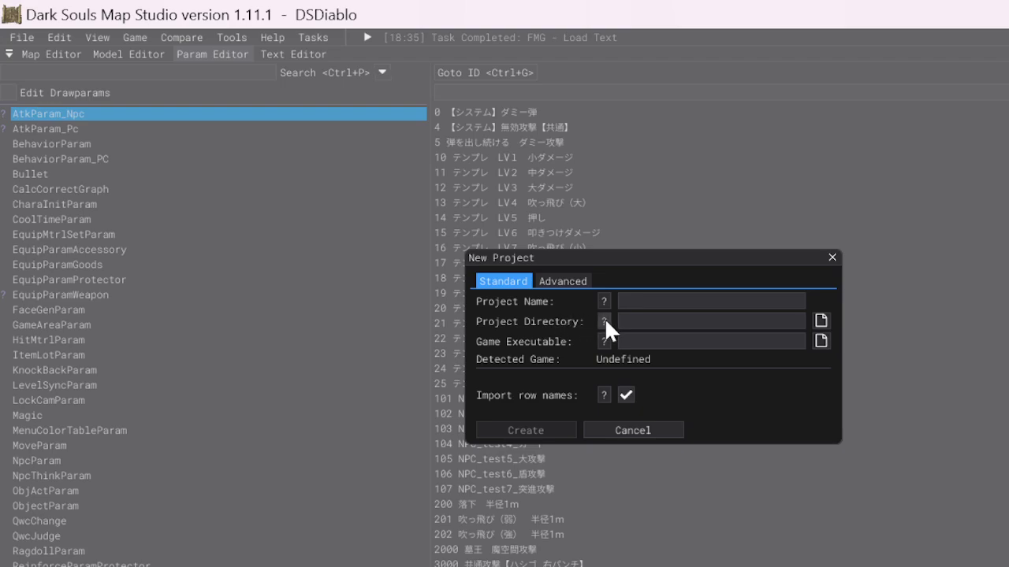
{"action": "mouse_move", "coordinate": [605, 319]}
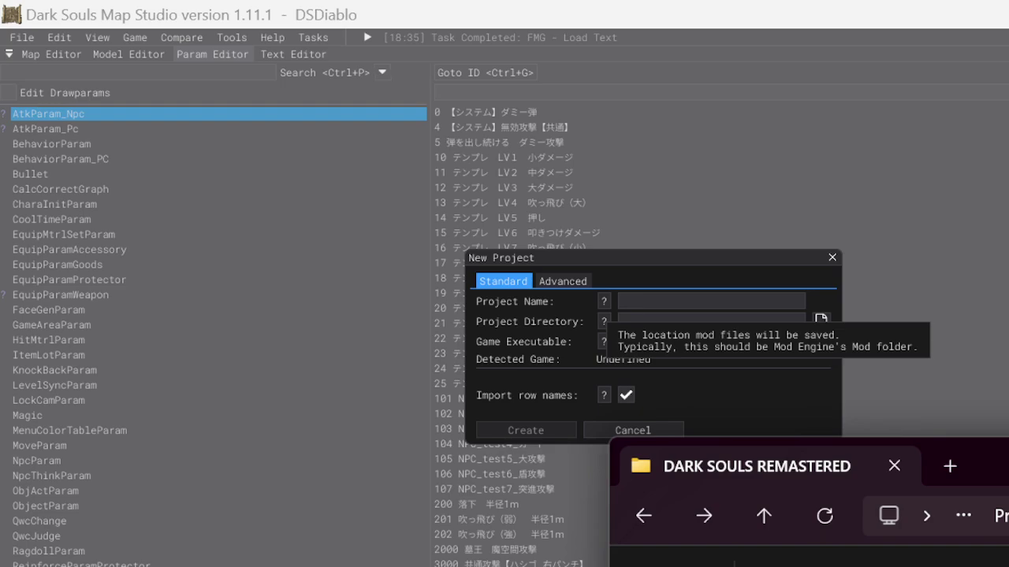
{"action": "left_click", "coordinate": [890, 391]}
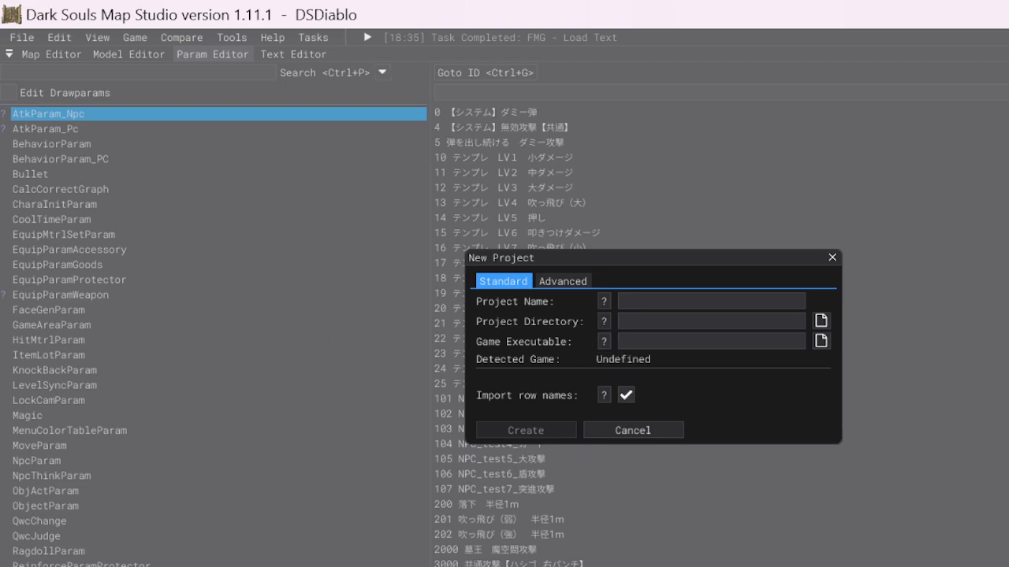
{"action": "key", "text": "alt+Tab"}
{"action": "left_click", "coordinate": [628, 428]}
Step: Import row names for all params, declining default-name replacement, and select AtkParam_Npc
{"action": "left_click", "coordinate": [17, 38]}
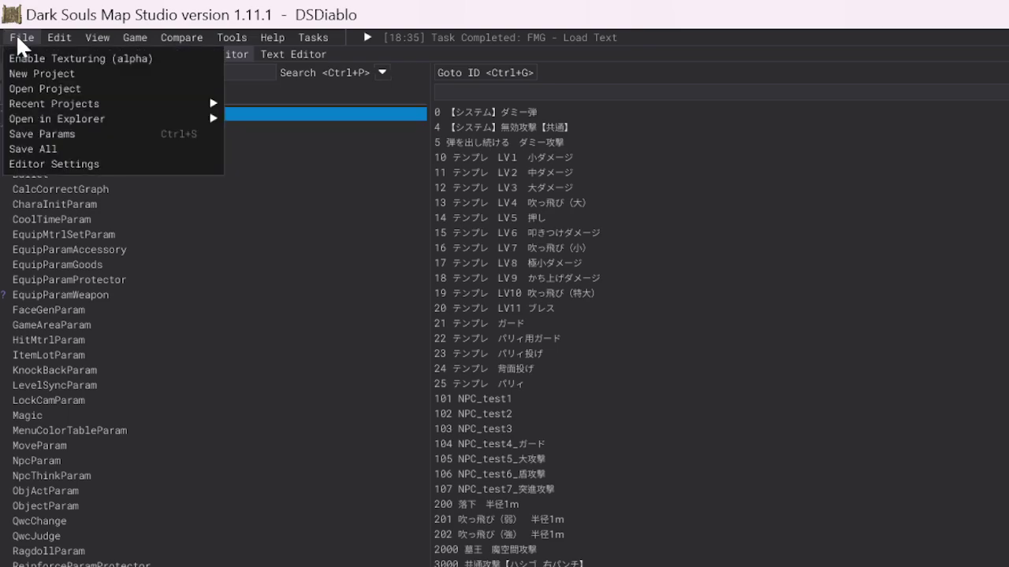
{"action": "mouse_move", "coordinate": [77, 41]}
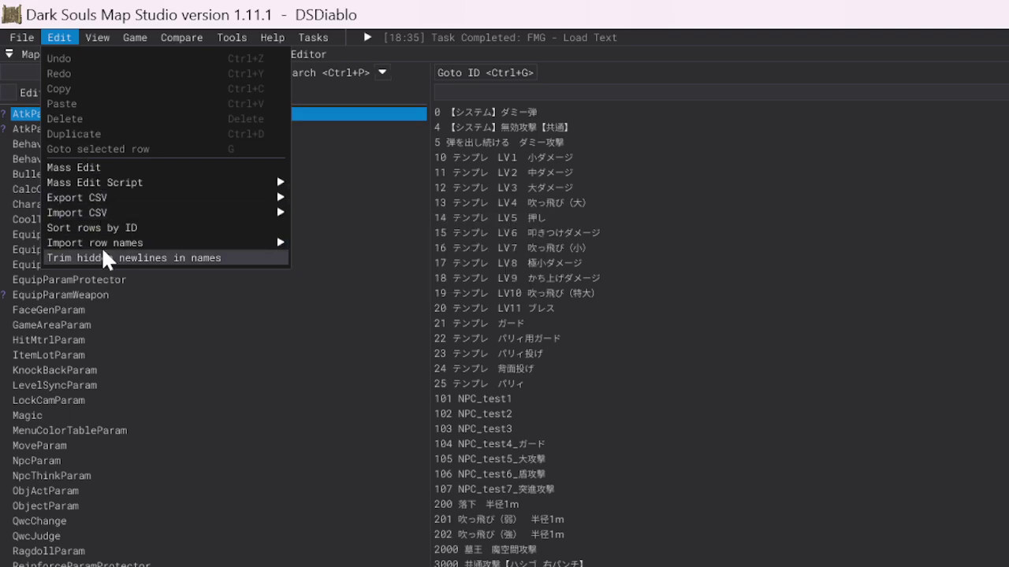
{"action": "mouse_move", "coordinate": [101, 246]}
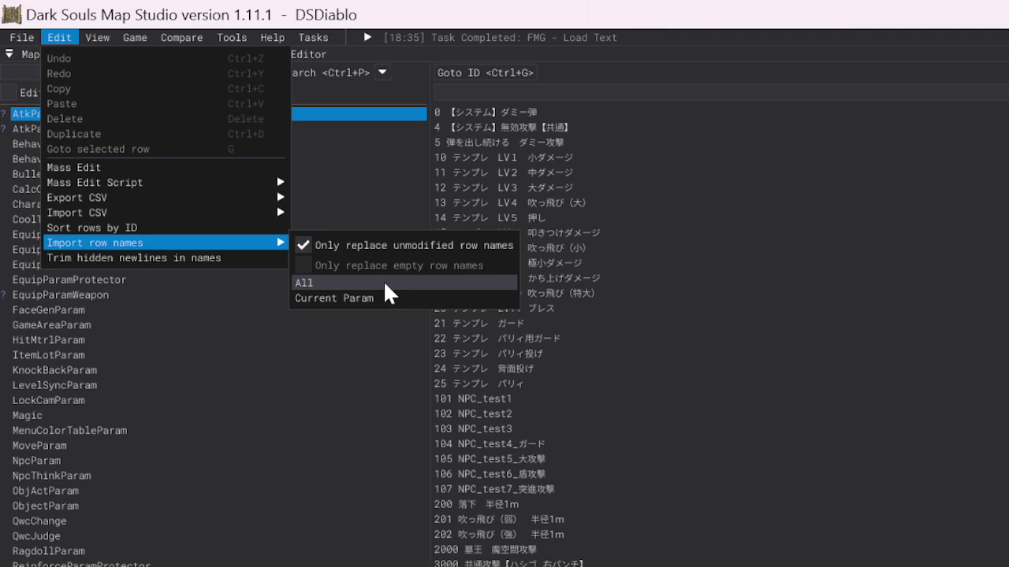
{"action": "left_click", "coordinate": [303, 282]}
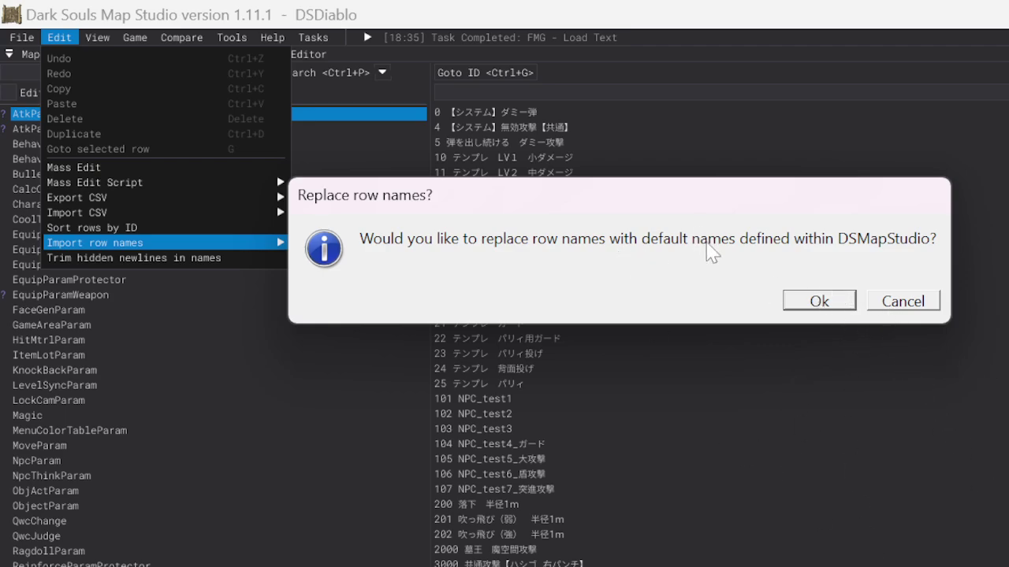
{"action": "left_click", "coordinate": [879, 303]}
{"action": "left_click", "coordinate": [220, 116]}
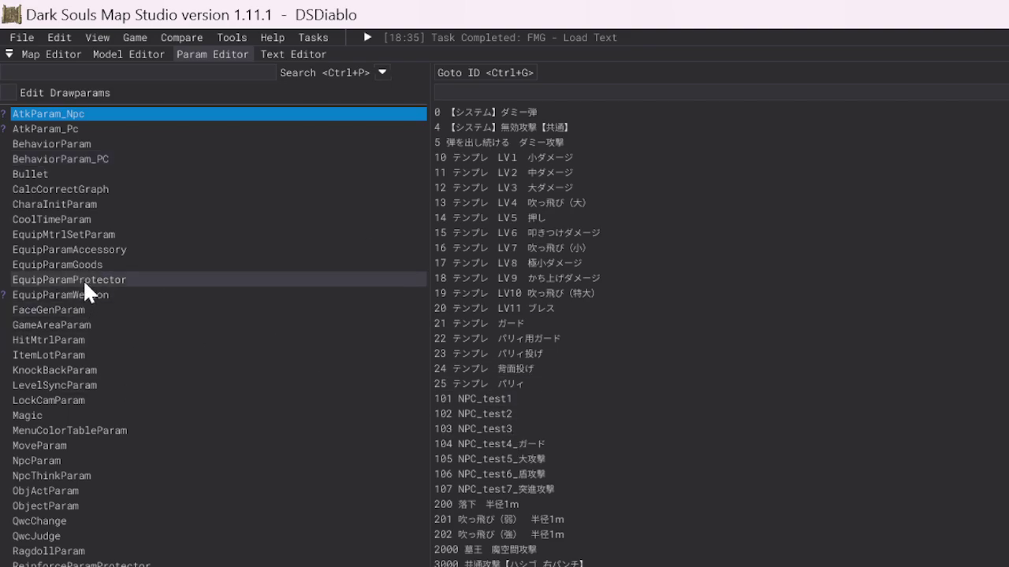
Step: Import all fields of EquipParamAccessory from EquipParamAccessory.csv, then select EquipParamProtector
{"action": "left_click", "coordinate": [84, 251]}
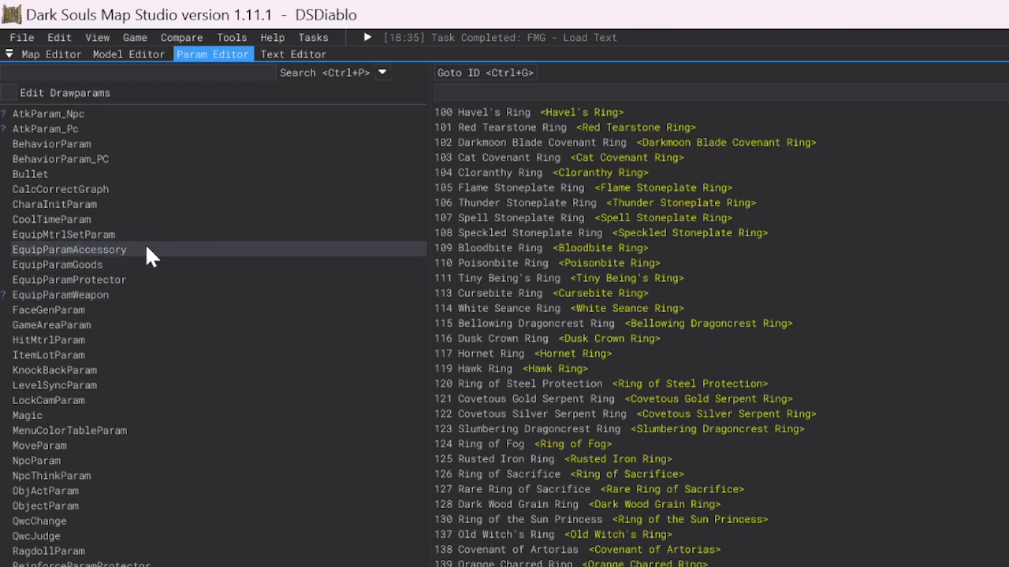
{"action": "left_click", "coordinate": [55, 36]}
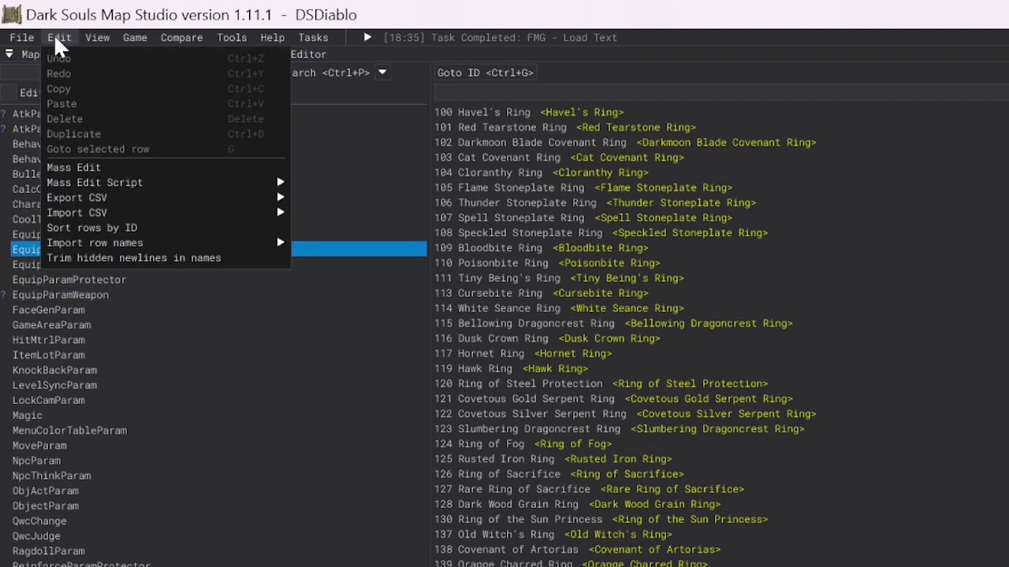
{"action": "mouse_move", "coordinate": [133, 217]}
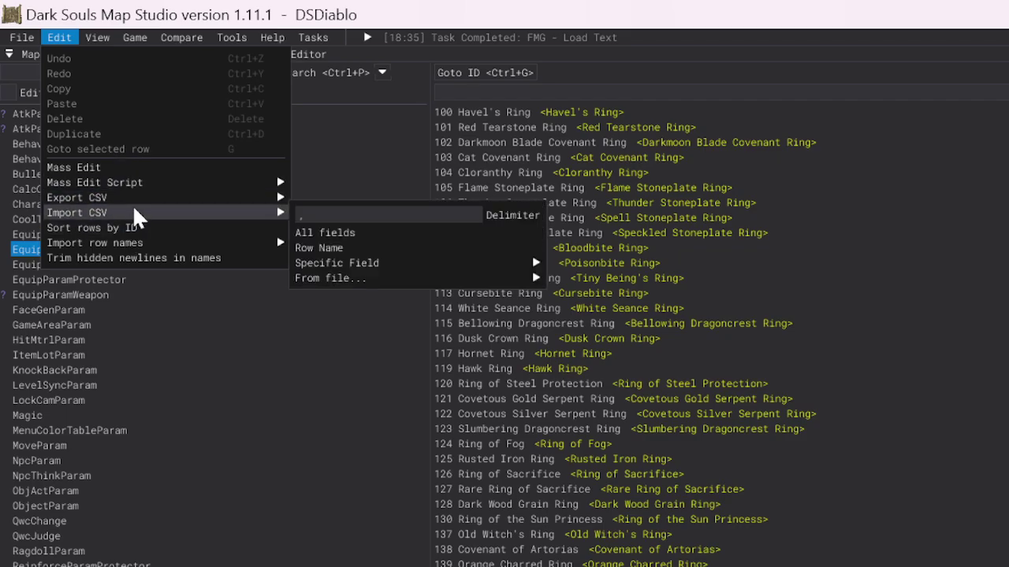
{"action": "mouse_move", "coordinate": [404, 281]}
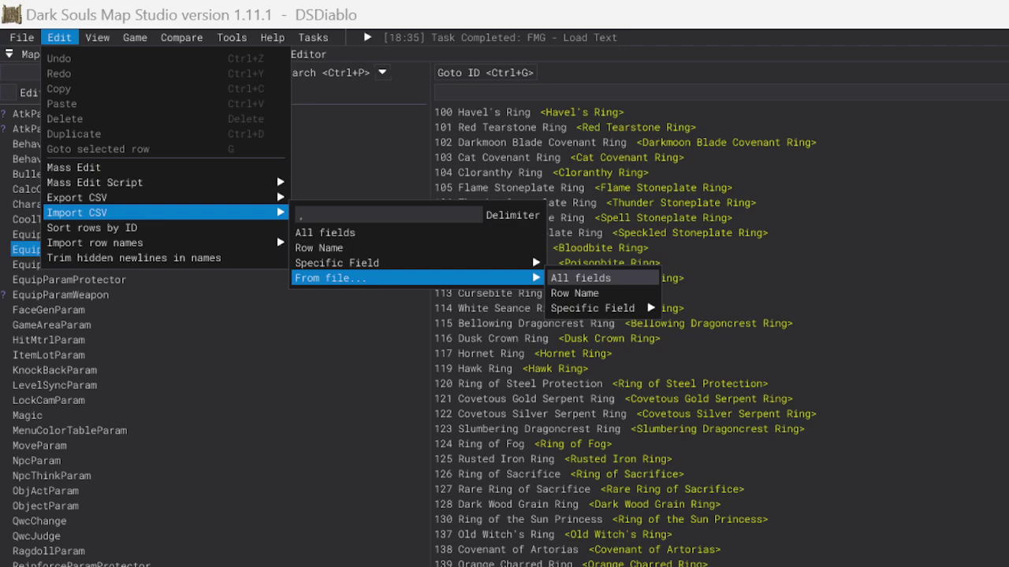
{"action": "left_click", "coordinate": [581, 277]}
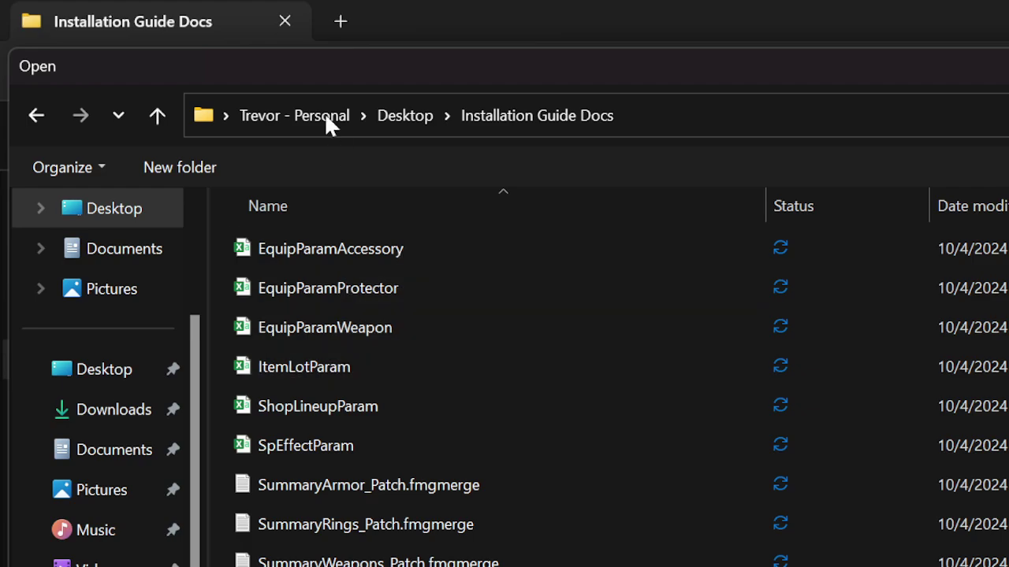
{"action": "left_click_drag", "start_coordinate": [398, 75], "coordinate": [1008, 185]}
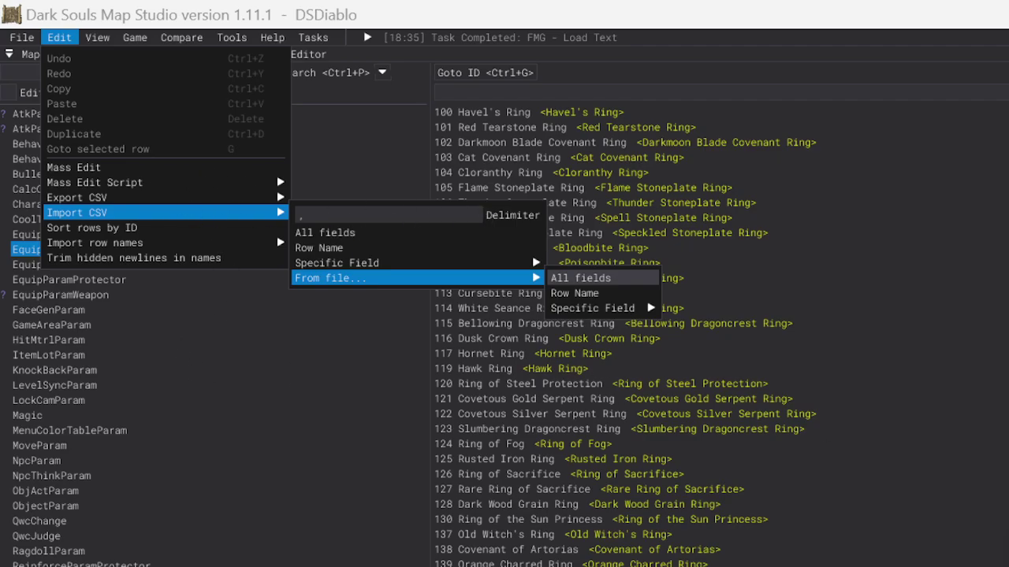
{"action": "left_click", "coordinate": [581, 277]}
{"action": "left_click_drag", "start_coordinate": [985, 482], "coordinate": [369, 108]}
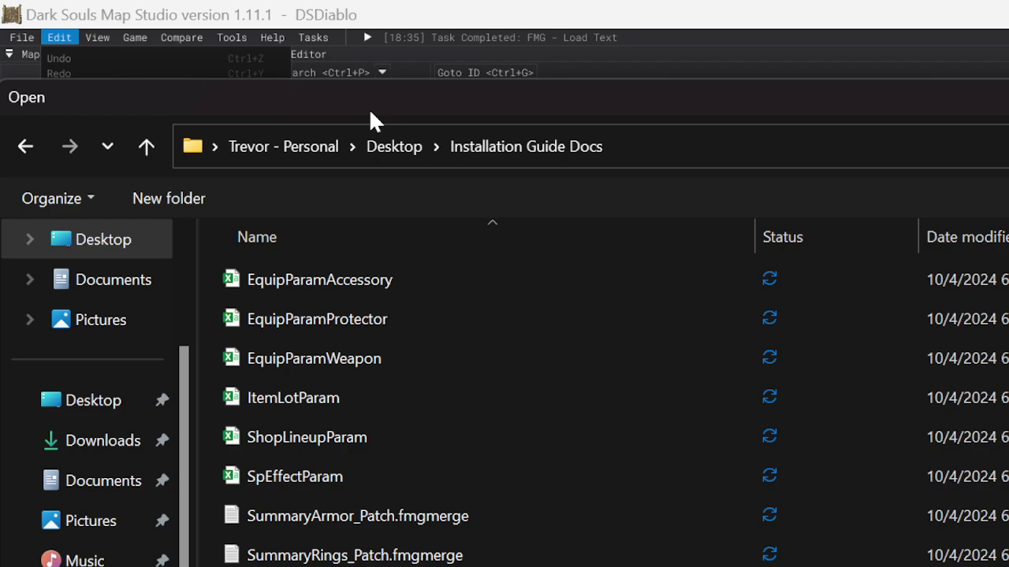
{"action": "double_click", "coordinate": [341, 286]}
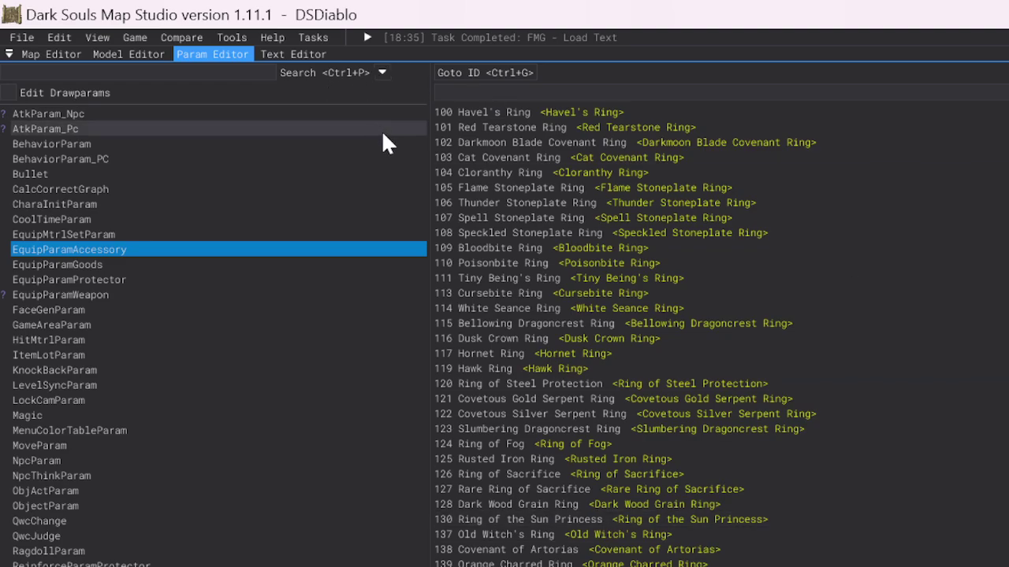
{"action": "left_click", "coordinate": [191, 279]}
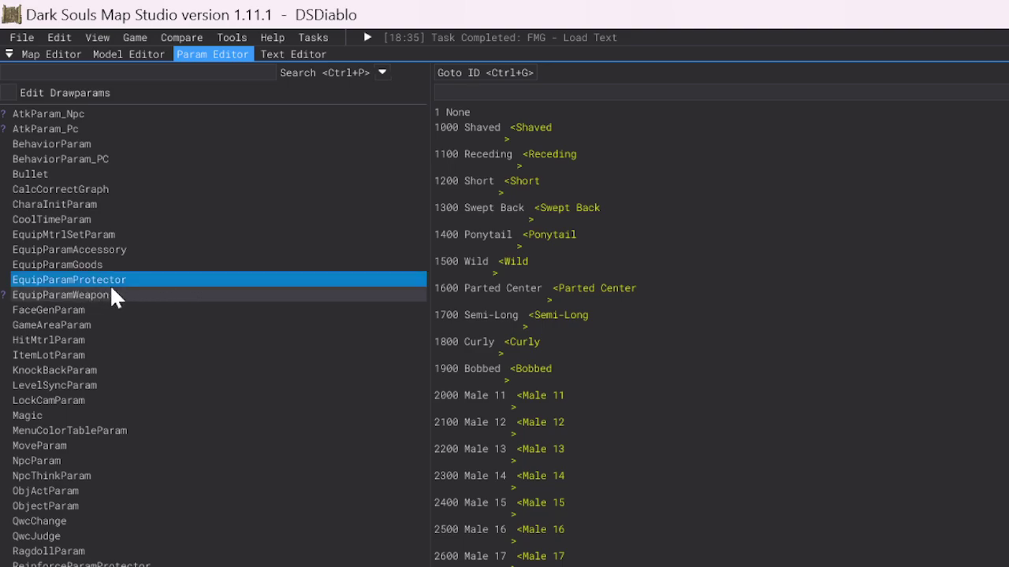
Step: Import all fields of EquipParamProtector from EquipParamProtector.csv
{"action": "left_click", "coordinate": [19, 38]}
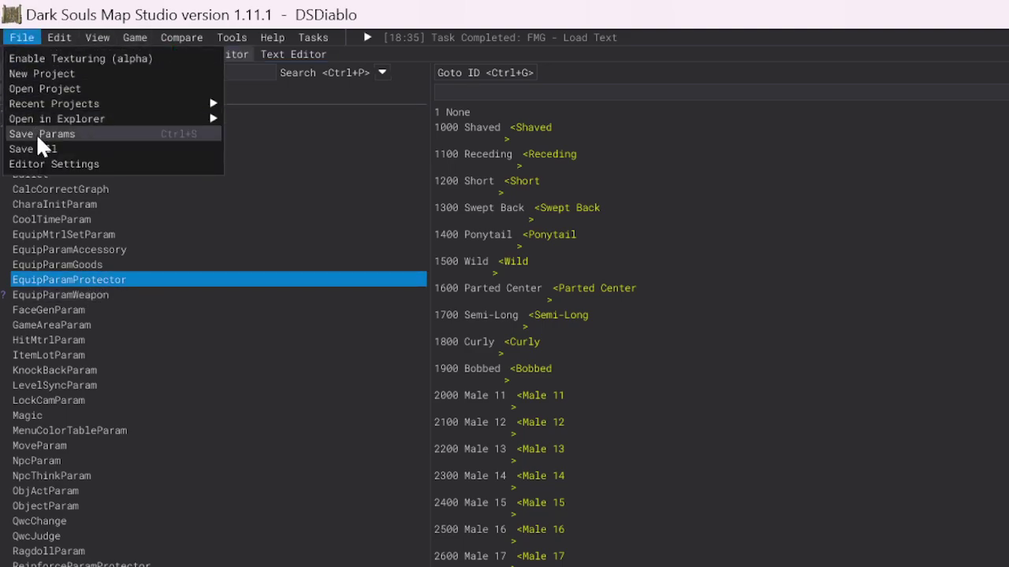
{"action": "mouse_move", "coordinate": [103, 37]}
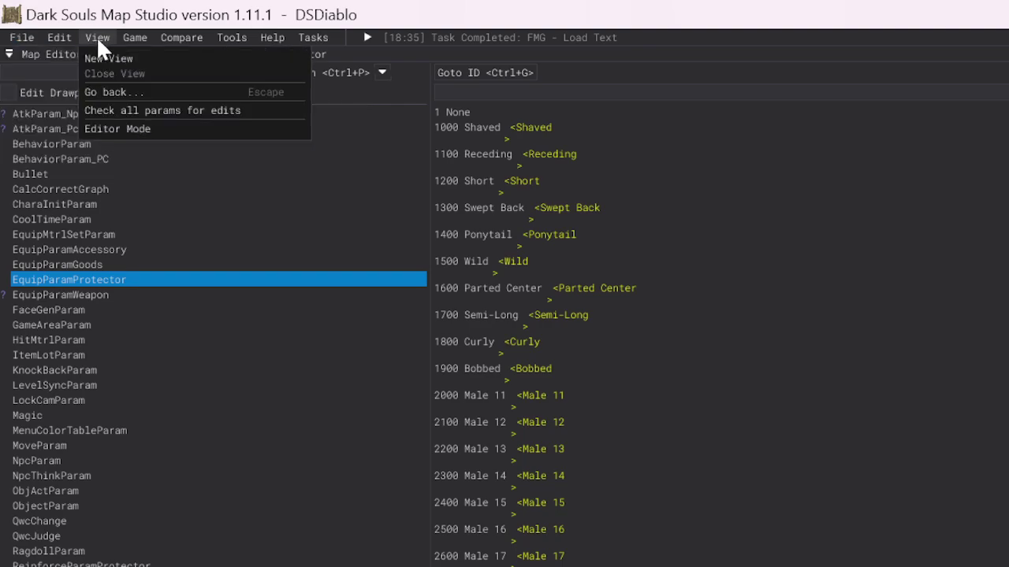
{"action": "mouse_move", "coordinate": [61, 38]}
{"action": "mouse_move", "coordinate": [94, 213]}
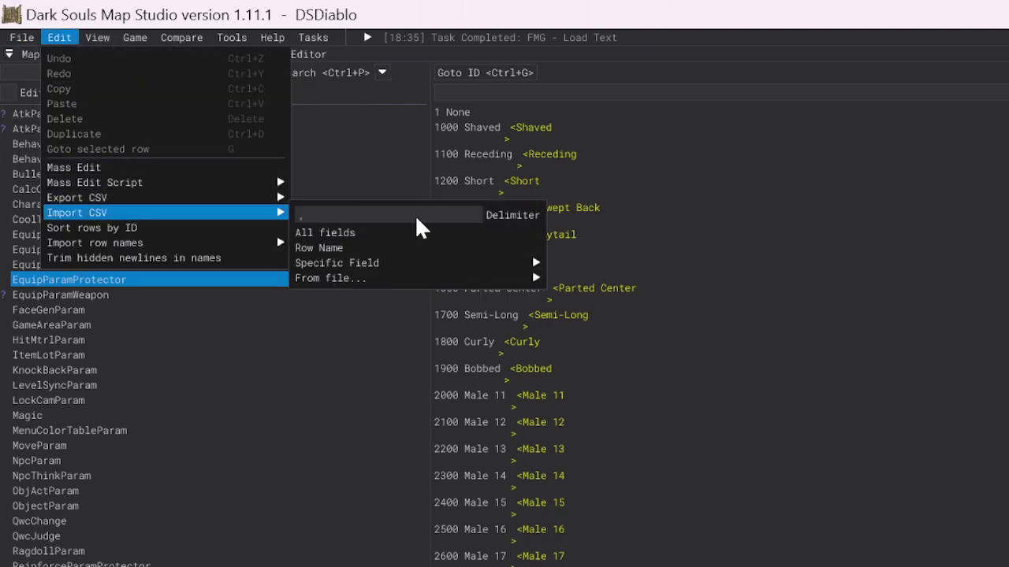
{"action": "mouse_move", "coordinate": [394, 279]}
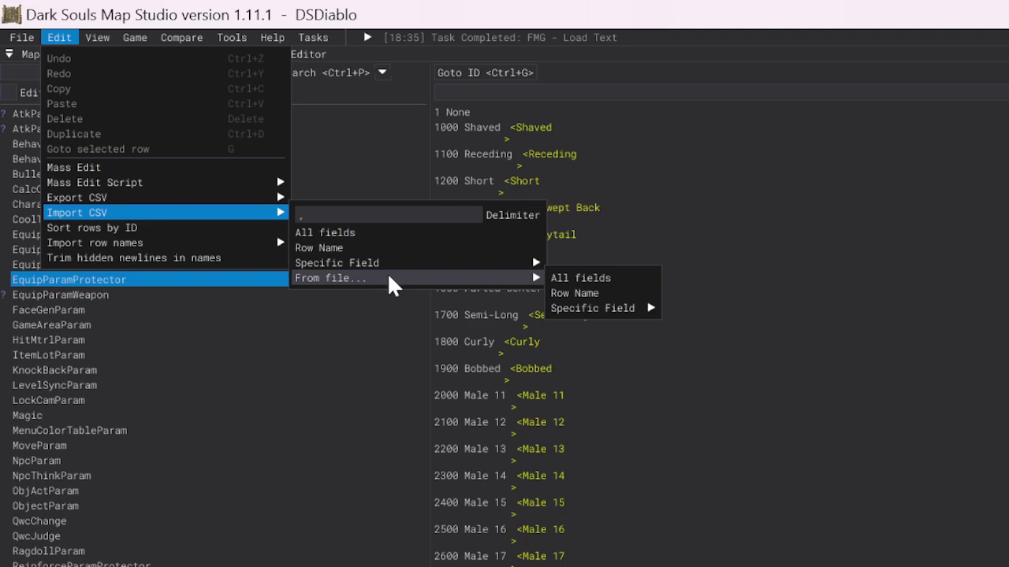
{"action": "left_click", "coordinate": [581, 278]}
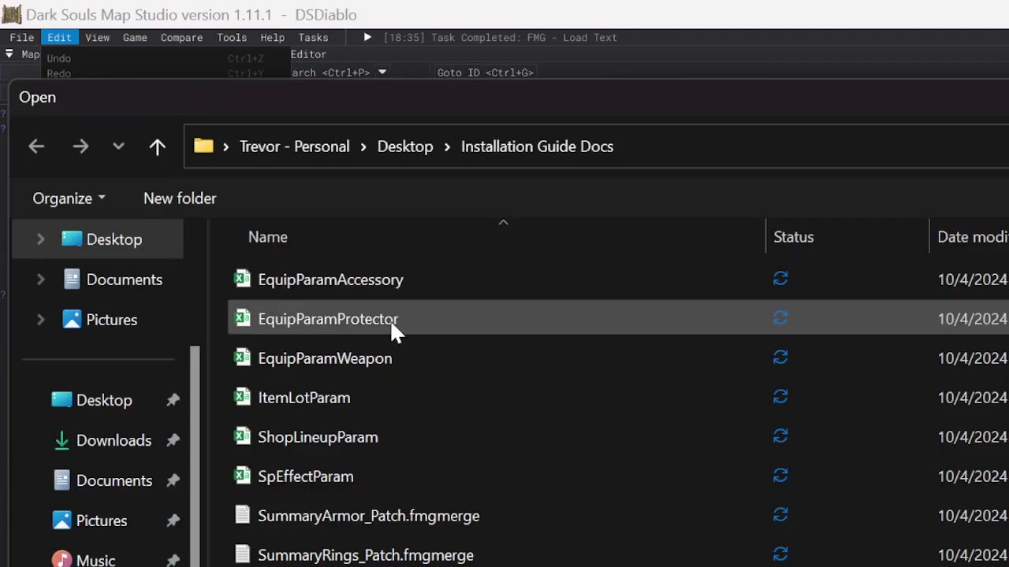
{"action": "double_click", "coordinate": [390, 319]}
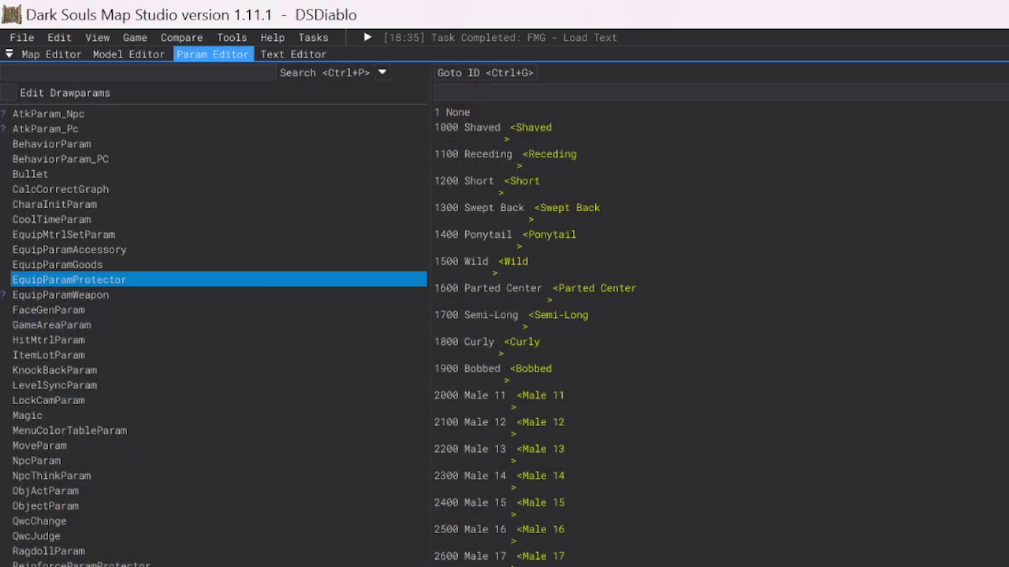
Step: Select EquipParamWeapon and start an all-fields CSV import from file, skipping the pasted-text option
{"action": "left_click", "coordinate": [92, 295]}
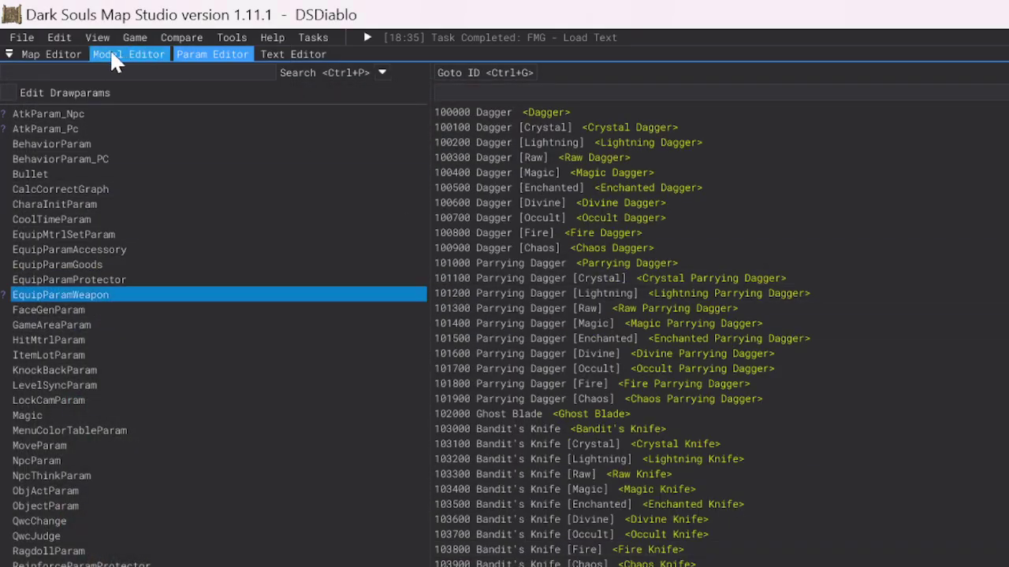
{"action": "left_click", "coordinate": [29, 37]}
{"action": "mouse_move", "coordinate": [110, 39]}
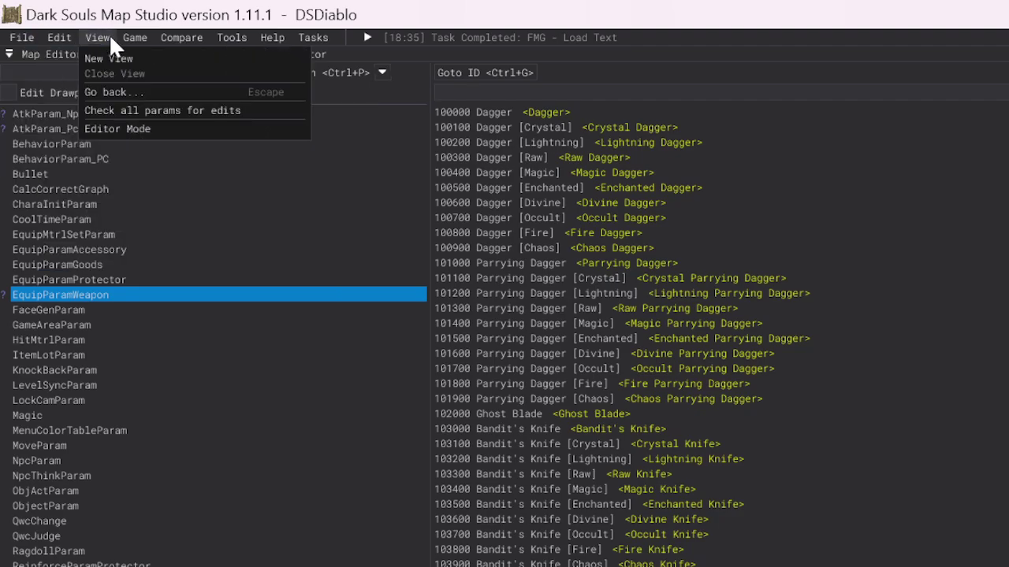
{"action": "mouse_move", "coordinate": [59, 37]}
{"action": "mouse_move", "coordinate": [236, 213]}
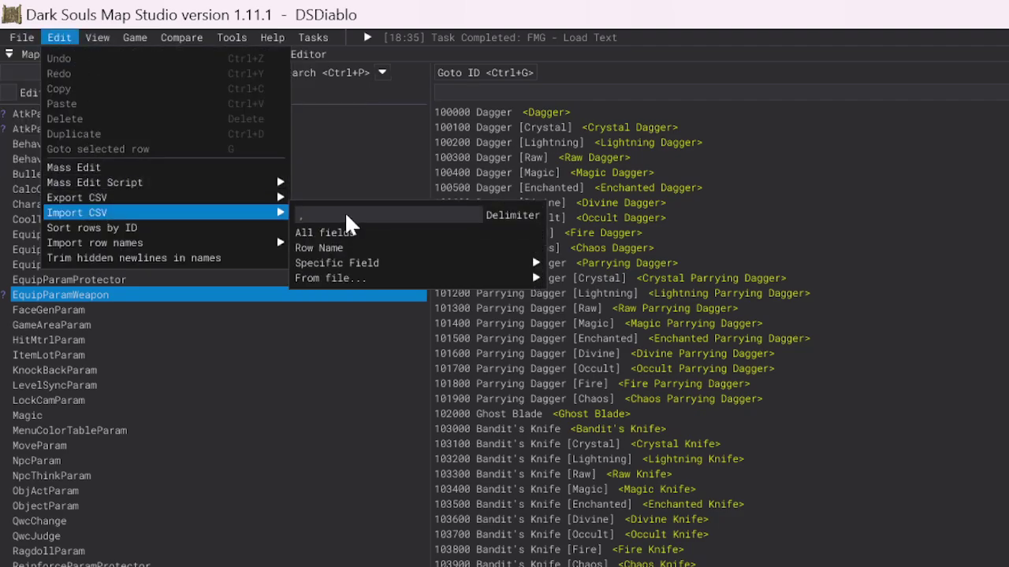
{"action": "left_click", "coordinate": [355, 234]}
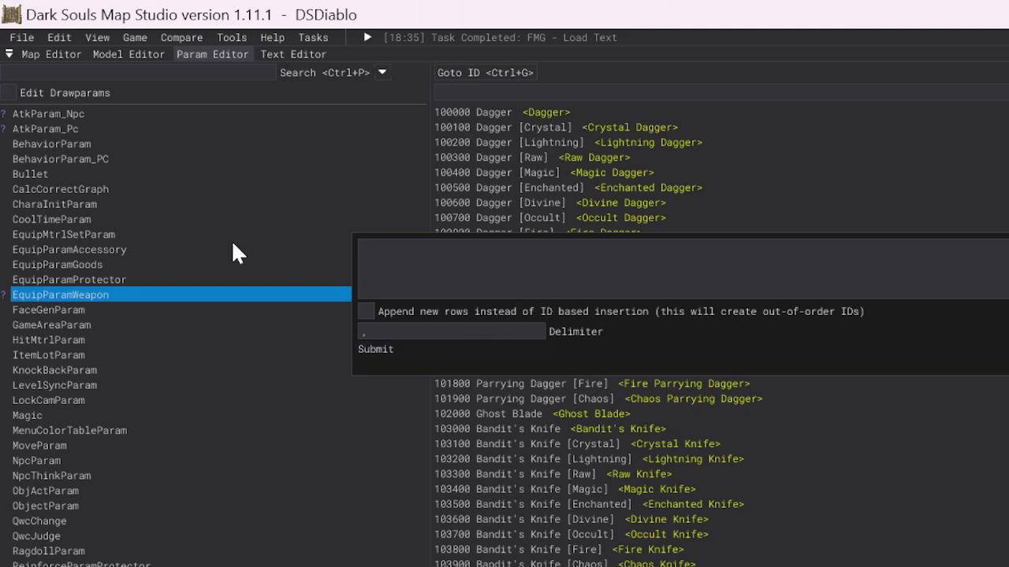
{"action": "left_click", "coordinate": [150, 146]}
{"action": "left_click", "coordinate": [99, 37]}
{"action": "mouse_move", "coordinate": [47, 37]}
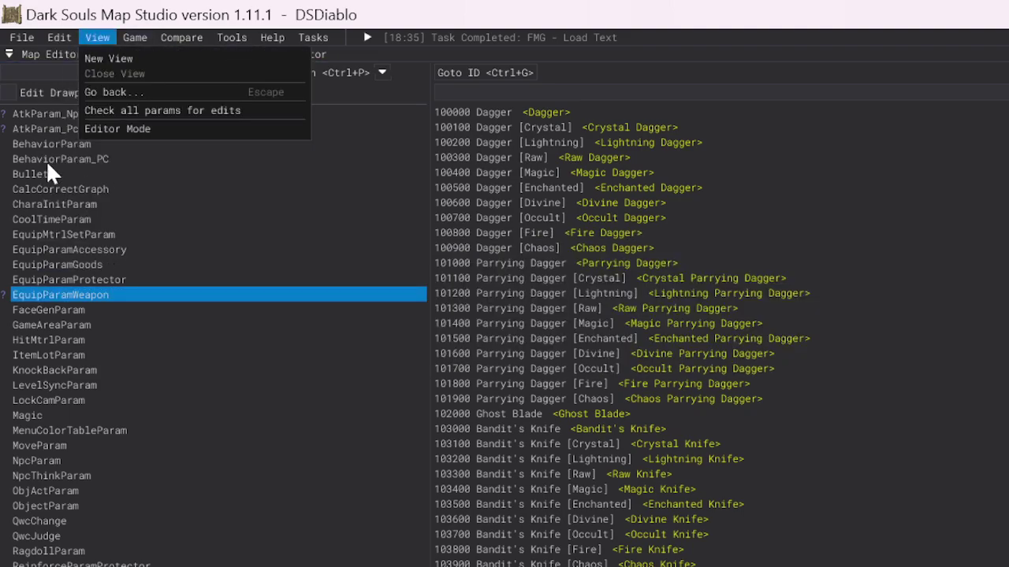
{"action": "mouse_move", "coordinate": [236, 213]}
{"action": "mouse_move", "coordinate": [365, 284]}
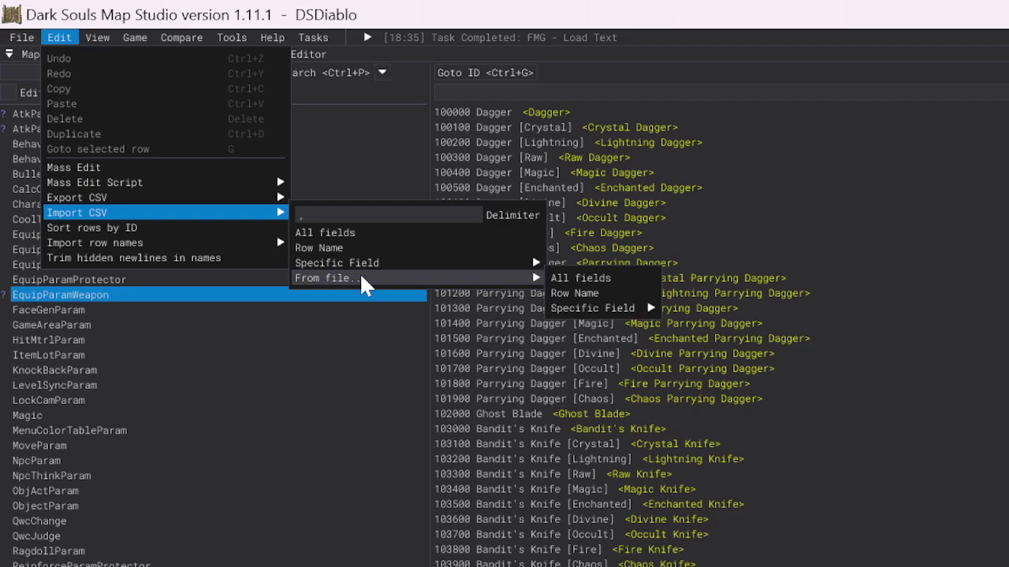
{"action": "left_click", "coordinate": [580, 277]}
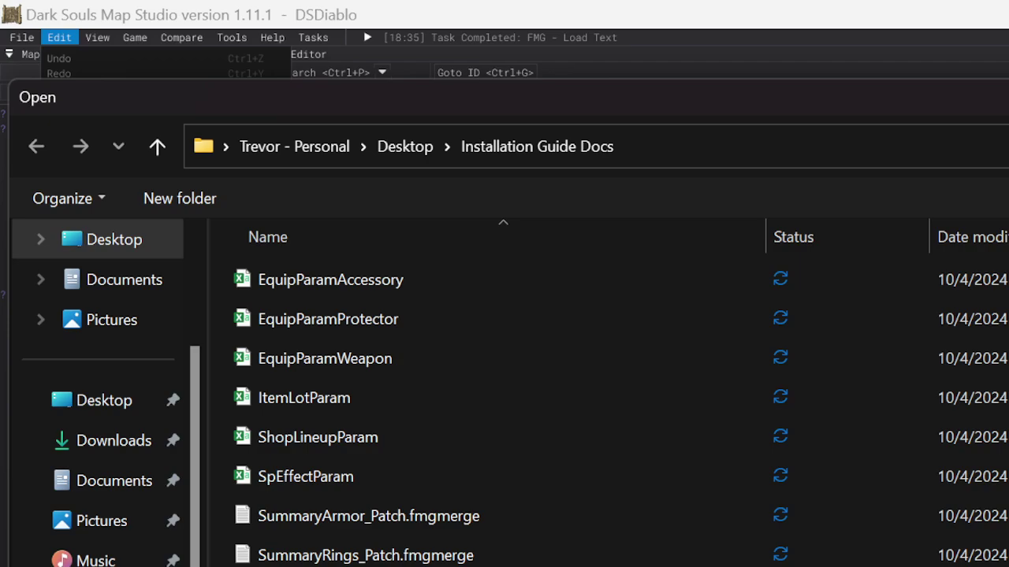
Step: Finish the EquipParamWeapon import, then import all SpEffectParam fields from SpEffectParam.csv
{"action": "key", "text": "Escape"}
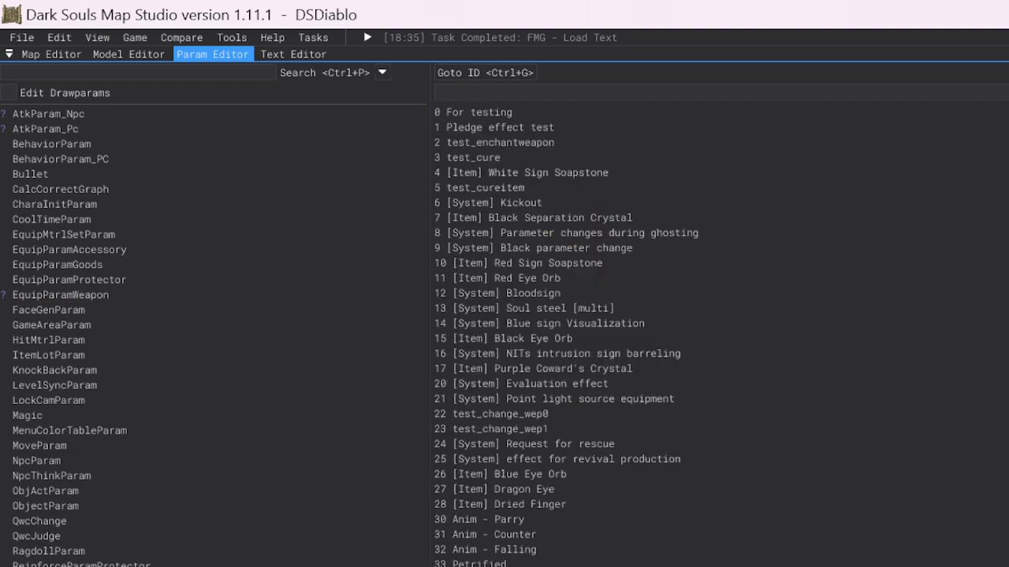
{"action": "left_click", "coordinate": [26, 38]}
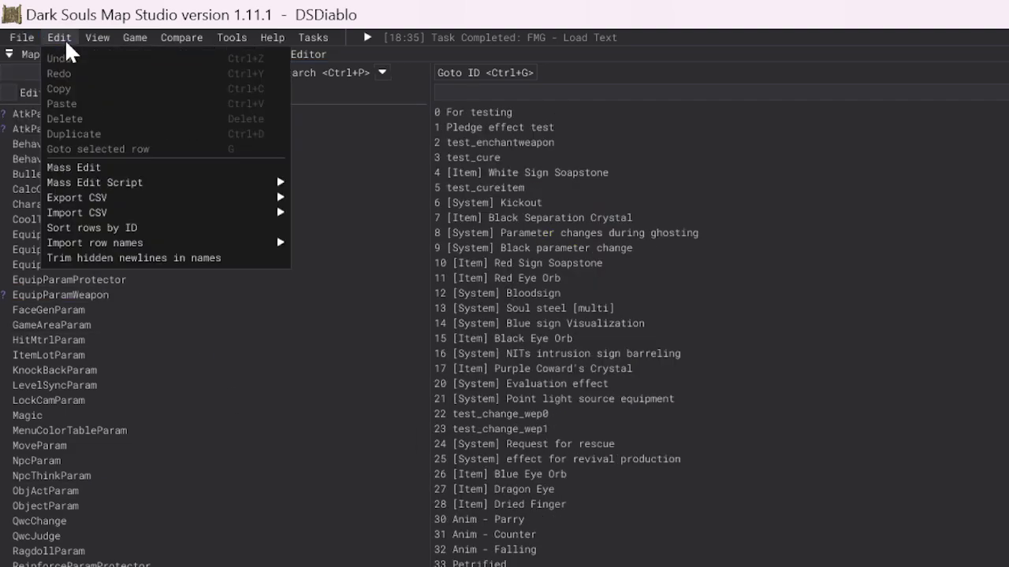
{"action": "left_click", "coordinate": [58, 35]}
{"action": "left_click", "coordinate": [58, 34]}
{"action": "mouse_move", "coordinate": [101, 221]}
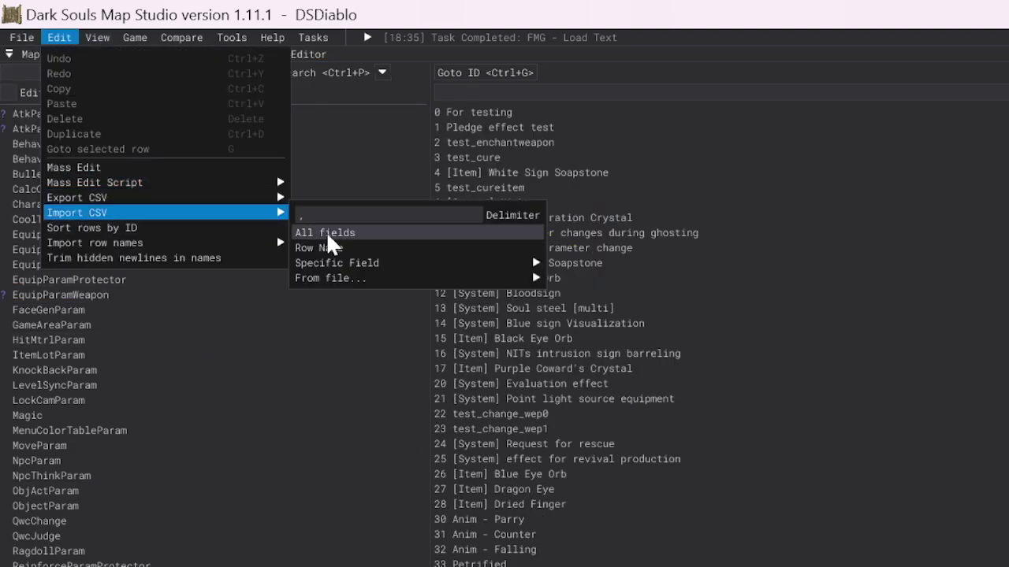
{"action": "mouse_move", "coordinate": [415, 282]}
{"action": "left_click", "coordinate": [599, 297]}
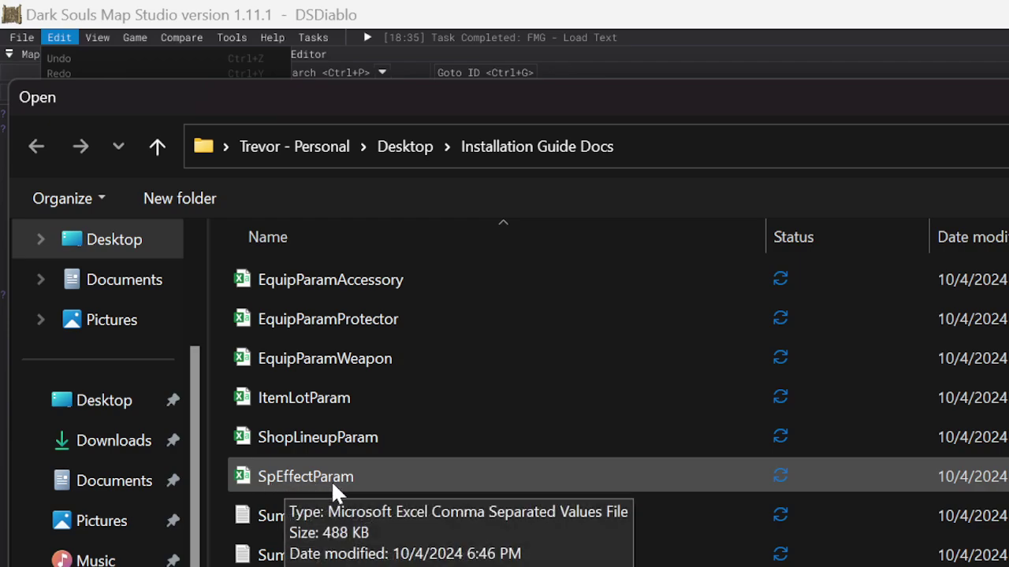
{"action": "double_click", "coordinate": [331, 480]}
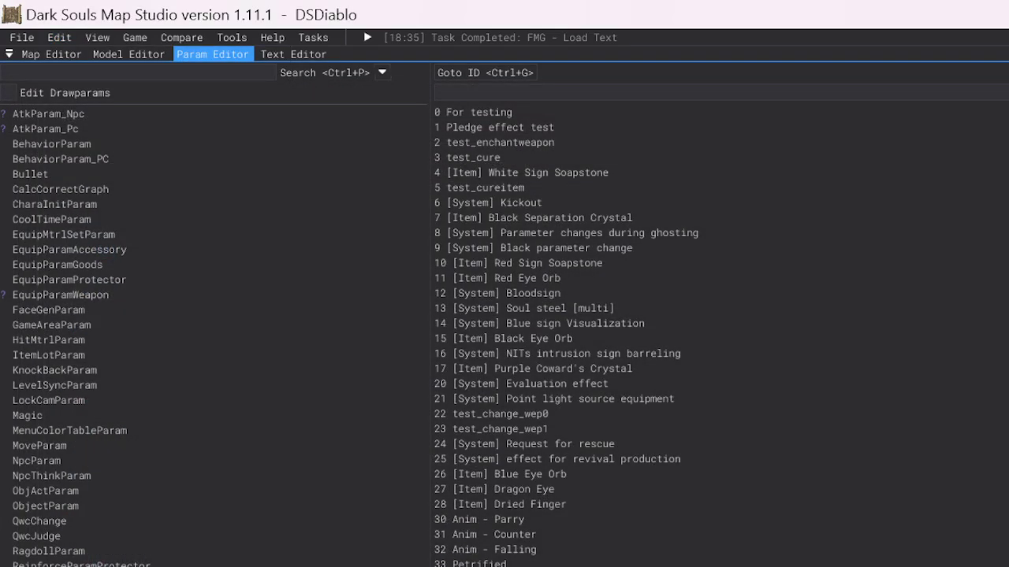
Step: Select ItemLotParam and import its CSV file from Installation Guide Docs
{"action": "left_click", "coordinate": [75, 354]}
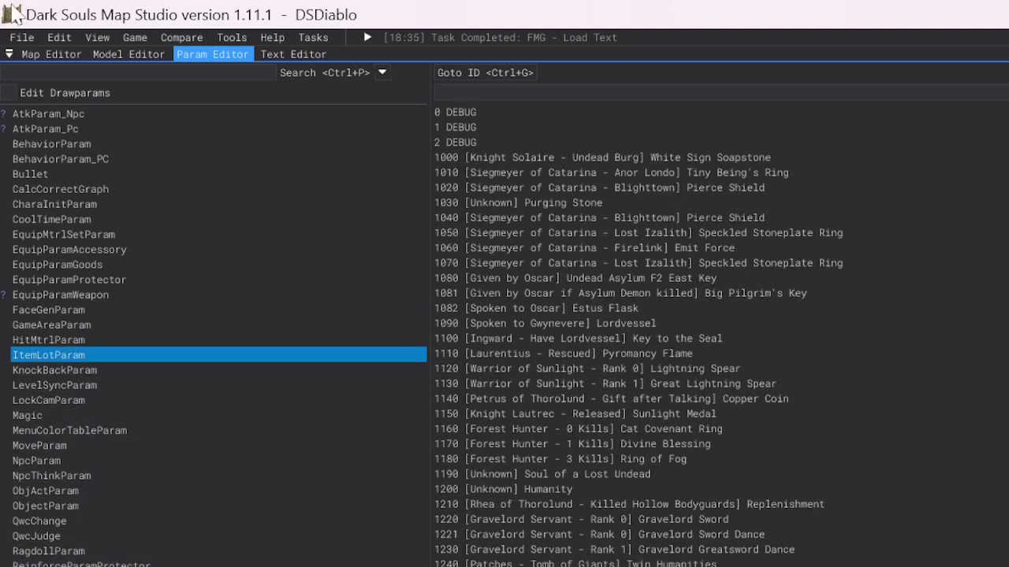
{"action": "left_click", "coordinate": [59, 37]}
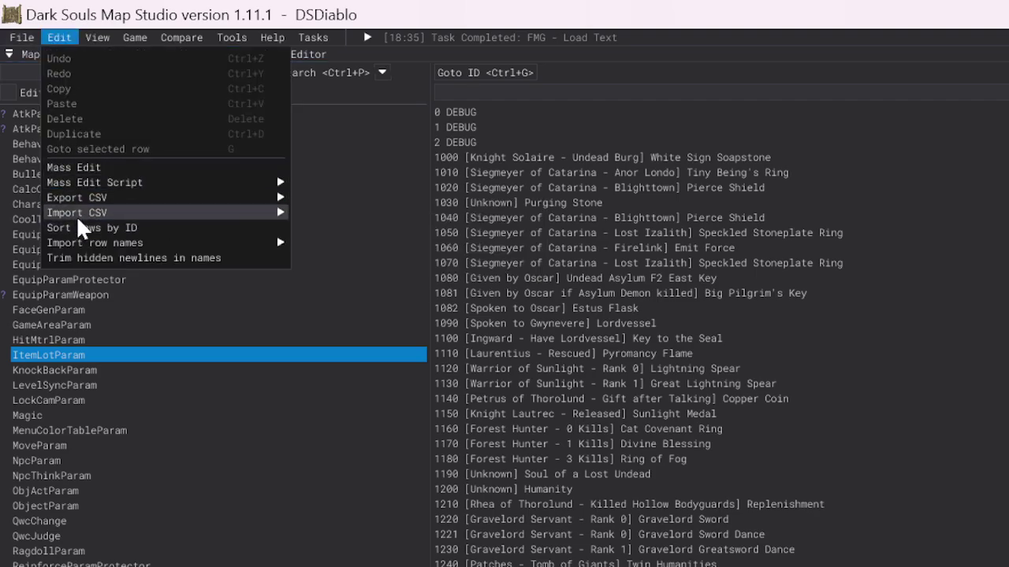
{"action": "mouse_move", "coordinate": [76, 215]}
{"action": "mouse_move", "coordinate": [365, 279]}
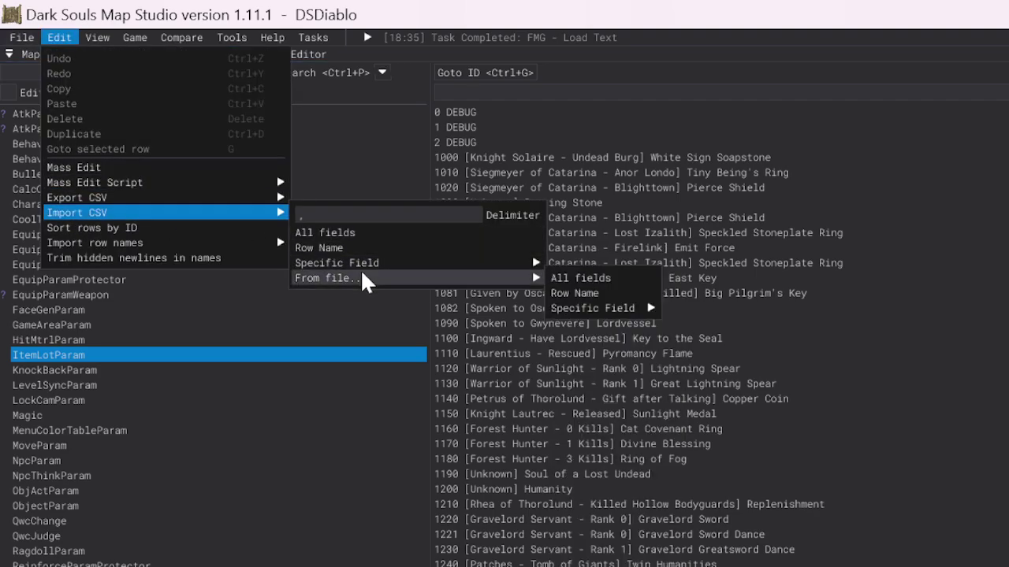
{"action": "left_click", "coordinate": [606, 281]}
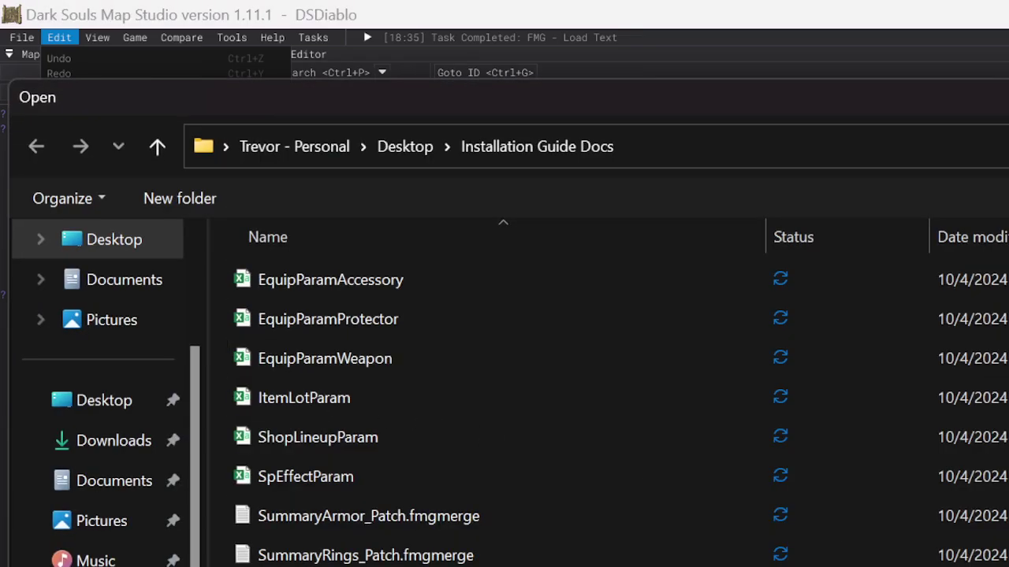
{"action": "double_click", "coordinate": [305, 398]}
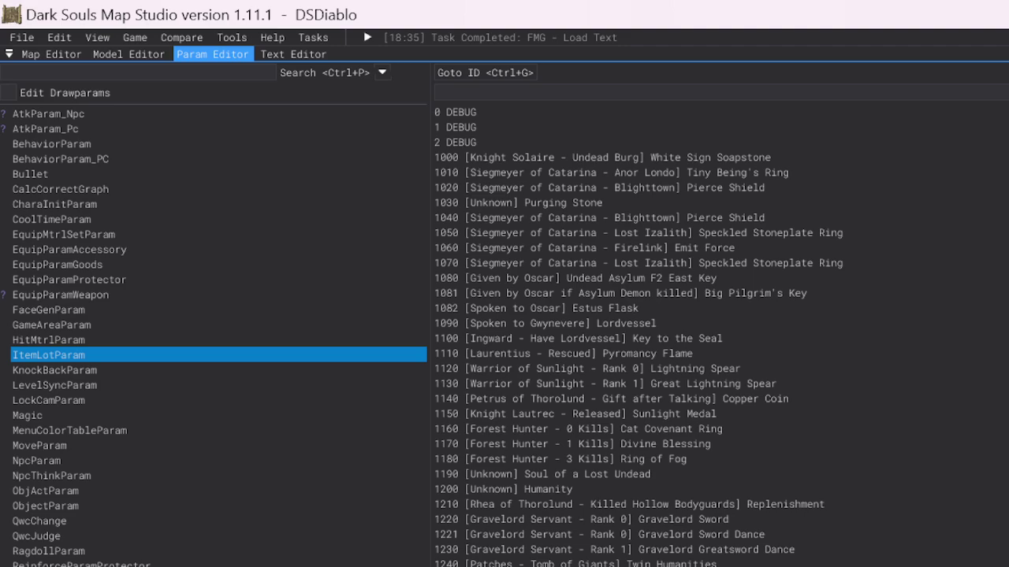
Step: Select ShopLineupParam and import all its fields from the ShopLineupParam CSV
{"action": "left_click", "coordinate": [63, 566]}
{"action": "scroll", "coordinate": [630, 331], "scroll_direction": "down", "scroll_amount": 2}
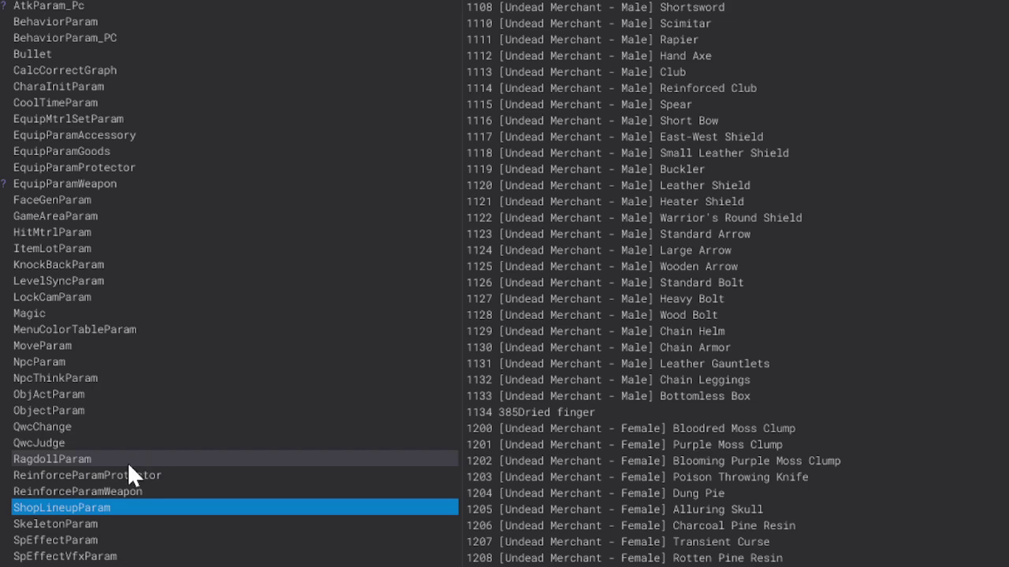
{"action": "left_click", "coordinate": [81, 537]}
{"action": "left_click", "coordinate": [38, 504]}
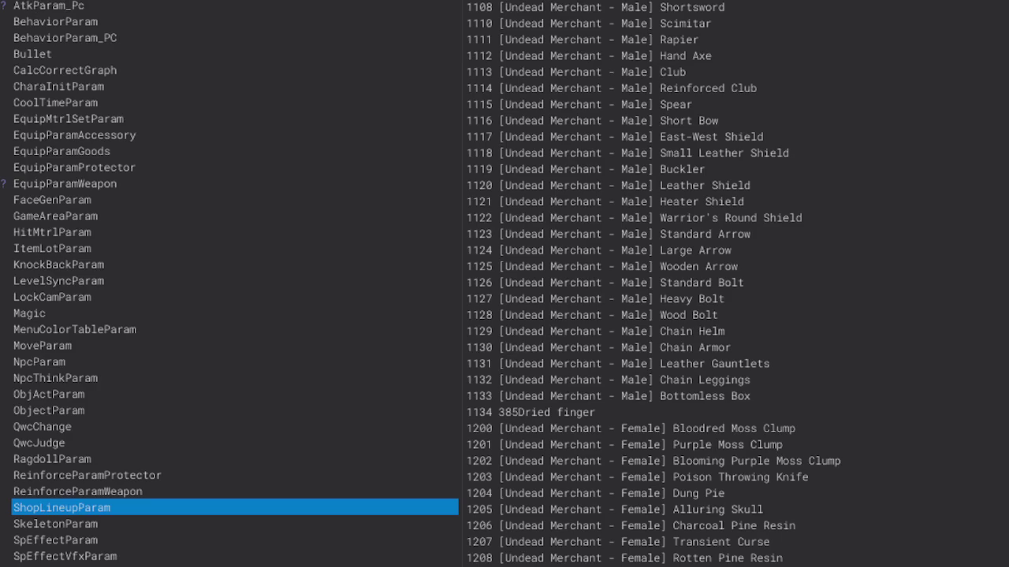
{"action": "left_click", "coordinate": [59, 0]}
{"action": "mouse_move", "coordinate": [82, 95]}
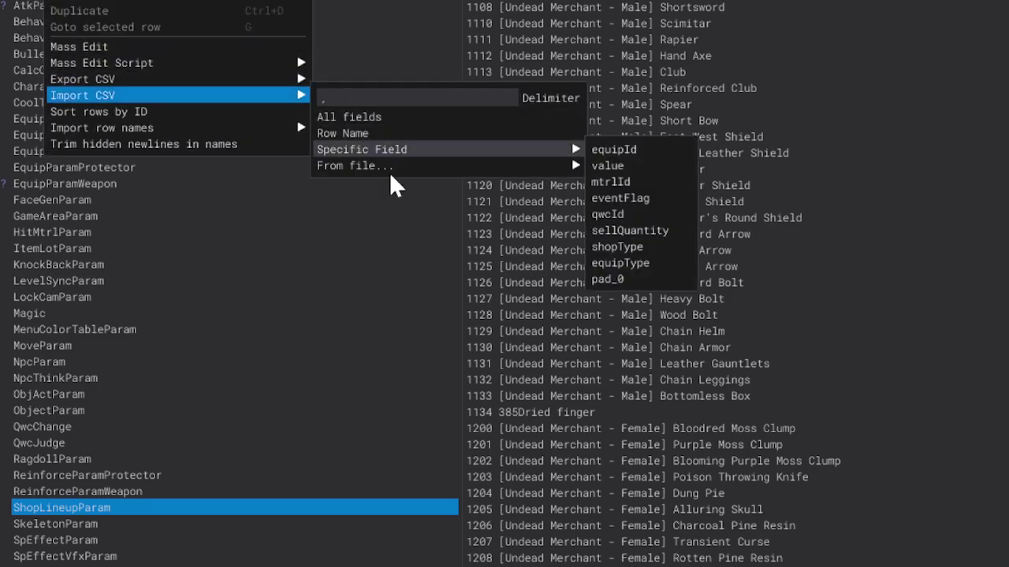
{"action": "mouse_move", "coordinate": [465, 167]}
{"action": "left_click", "coordinate": [659, 167]}
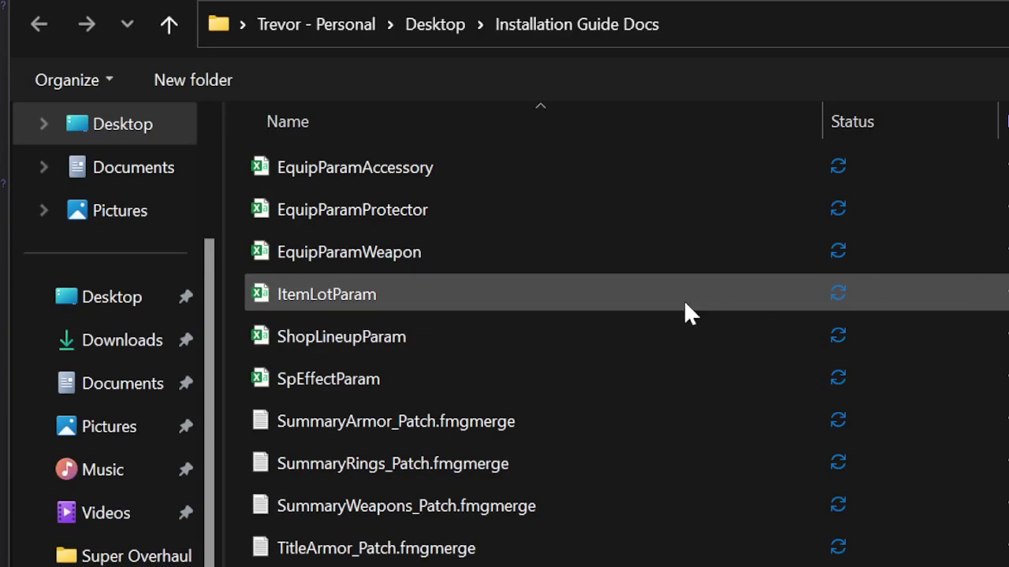
{"action": "left_click", "coordinate": [566, 333]}
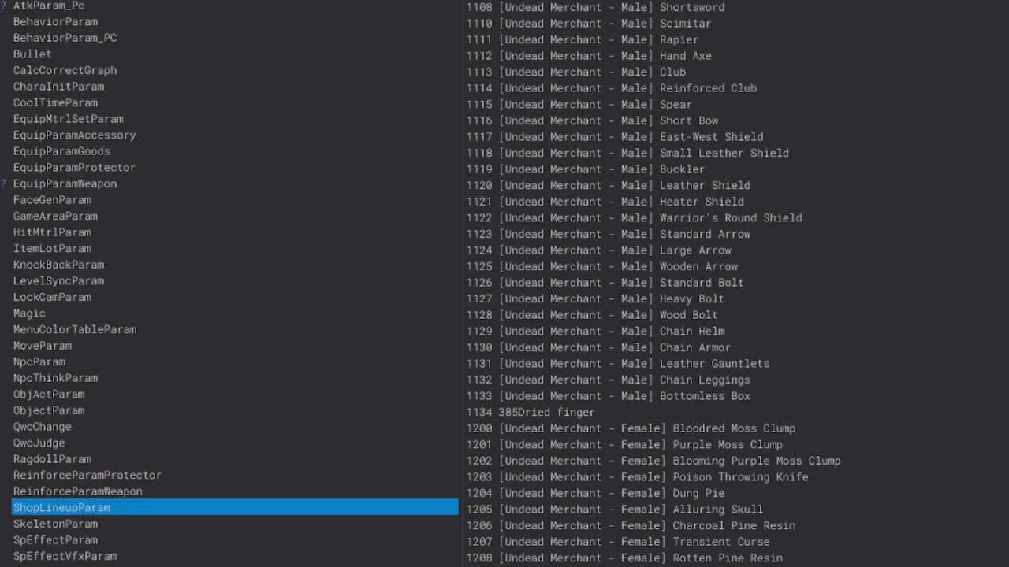
Step: Scroll the SpEffectParam rows to check Lightning Def, Magic Def, Phys Def and tiered Bloodbite Ring effects
{"action": "left_click", "coordinate": [124, 540]}
{"action": "scroll", "coordinate": [733, 284], "scroll_direction": "down", "scroll_amount": 20}
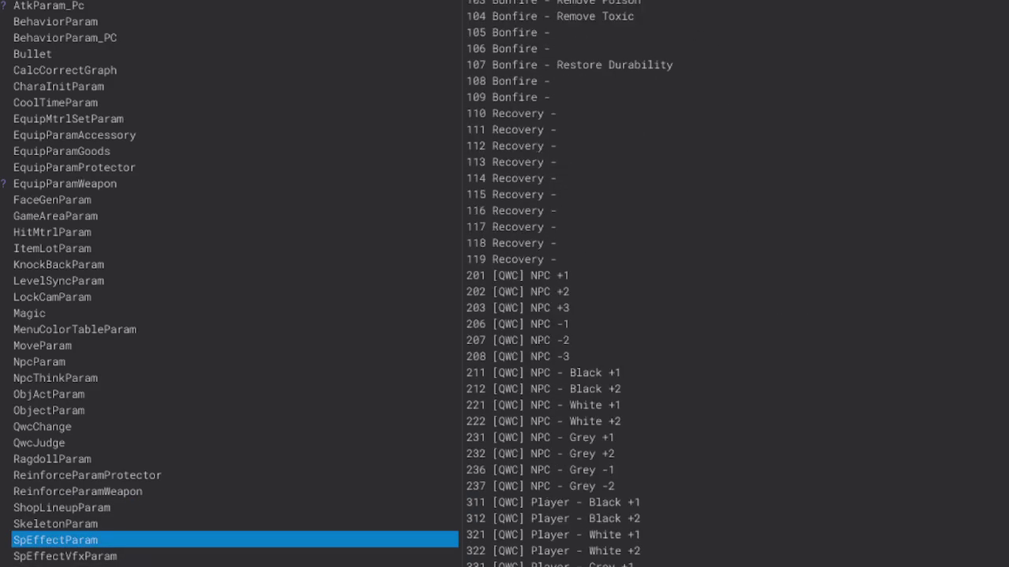
{"action": "scroll", "coordinate": [733, 284], "scroll_direction": "down", "scroll_amount": 20}
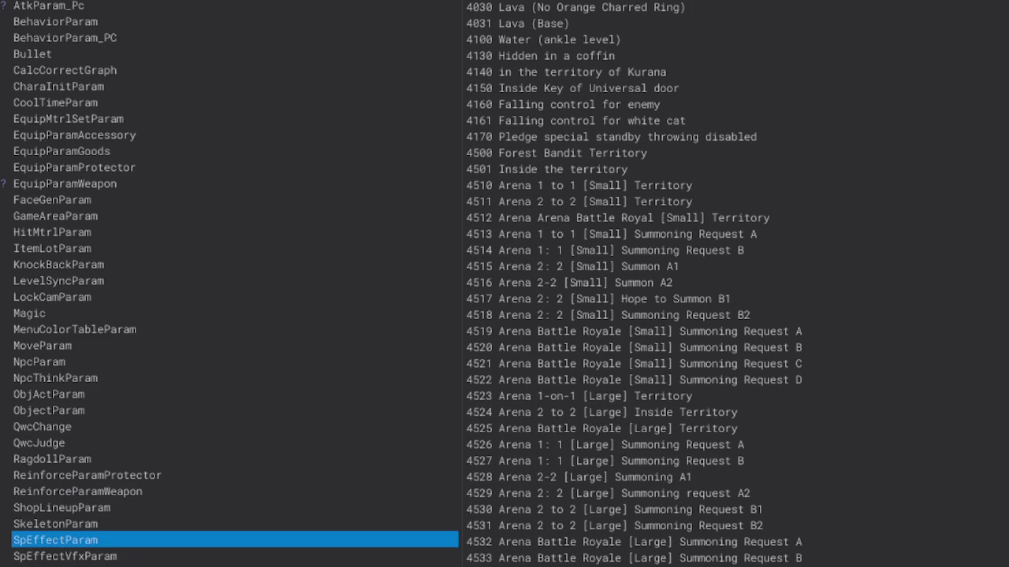
{"action": "scroll", "coordinate": [733, 284], "scroll_direction": "down", "scroll_amount": 20}
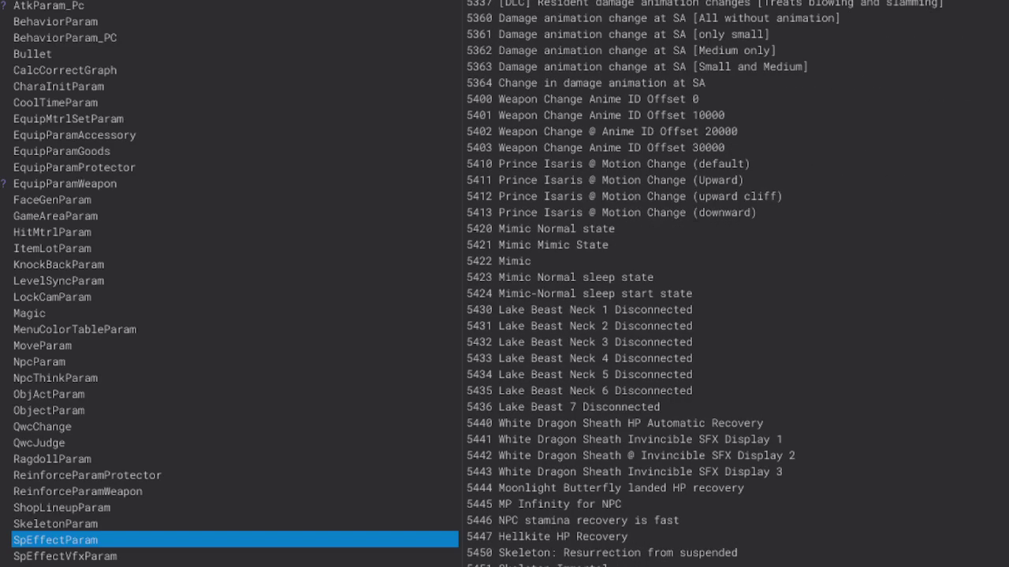
{"action": "scroll", "coordinate": [732, 283], "scroll_direction": "down", "scroll_amount": 20}
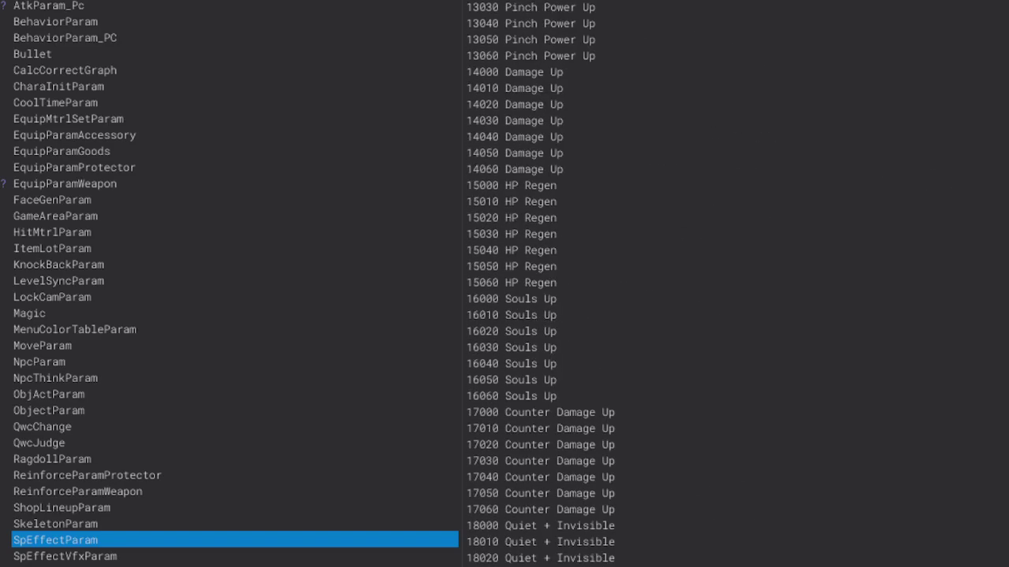
{"action": "scroll", "coordinate": [733, 284], "scroll_direction": "down", "scroll_amount": 4}
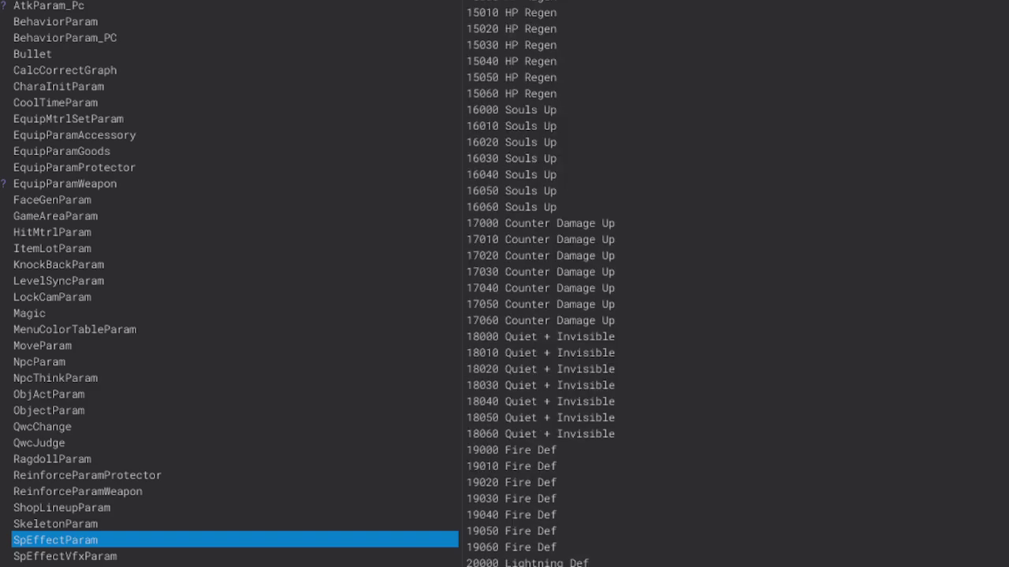
{"action": "scroll", "coordinate": [733, 284], "scroll_direction": "up", "scroll_amount": 20}
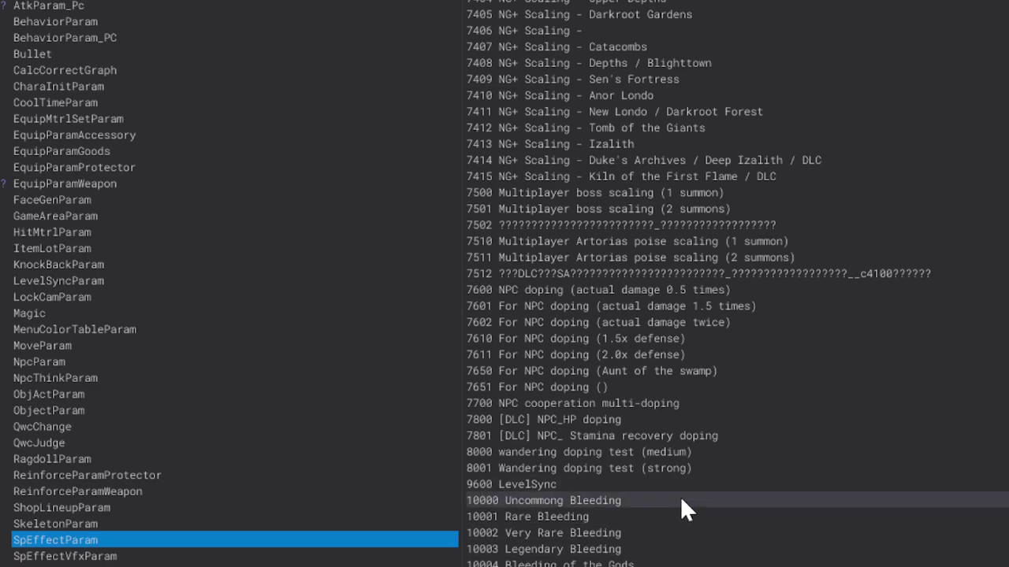
{"action": "scroll", "coordinate": [682, 505], "scroll_direction": "down", "scroll_amount": 20}
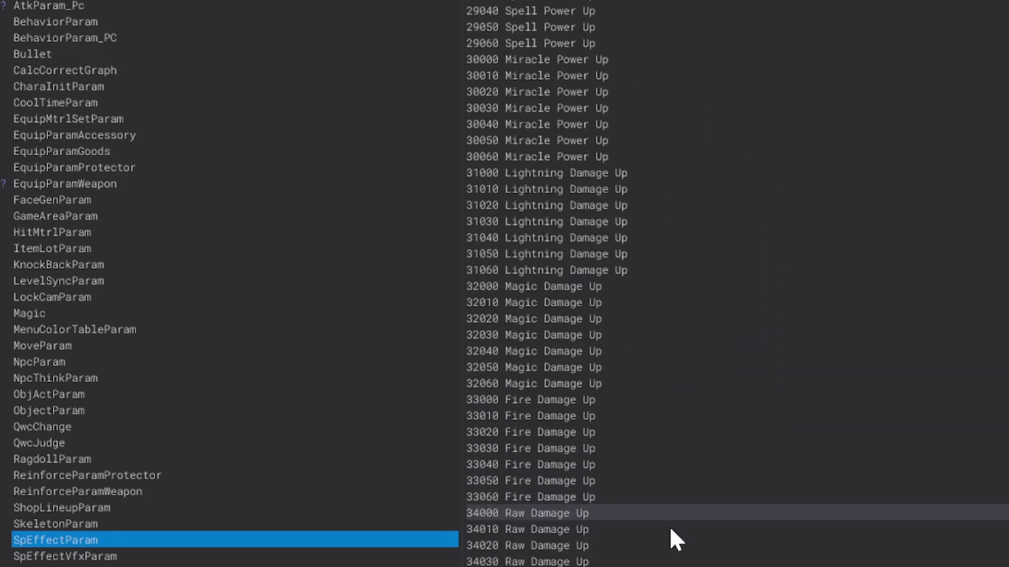
{"action": "scroll", "coordinate": [734, 284], "scroll_direction": "down", "scroll_amount": 20}
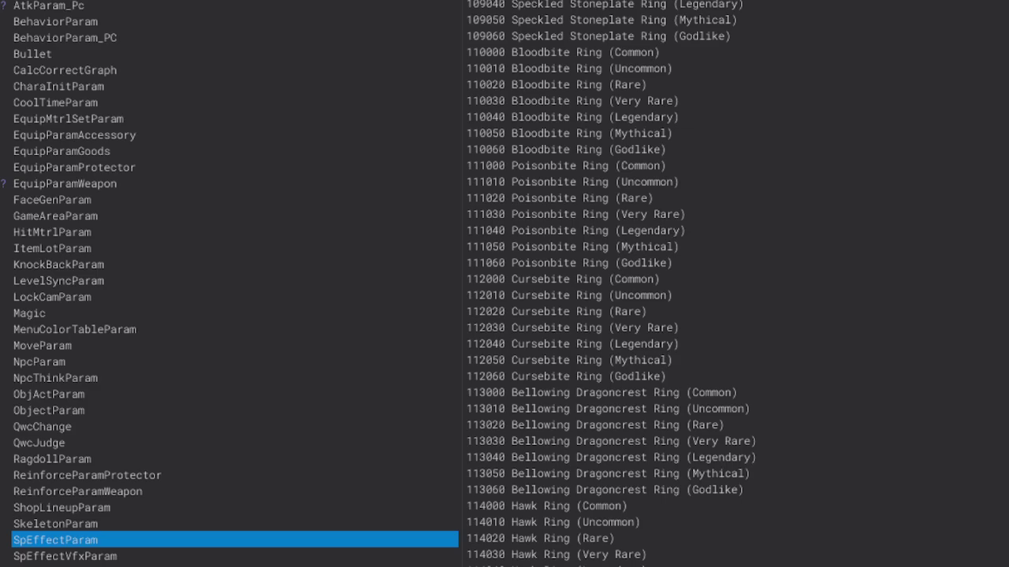
{"action": "scroll", "coordinate": [605, 283], "scroll_direction": "up", "scroll_amount": 20}
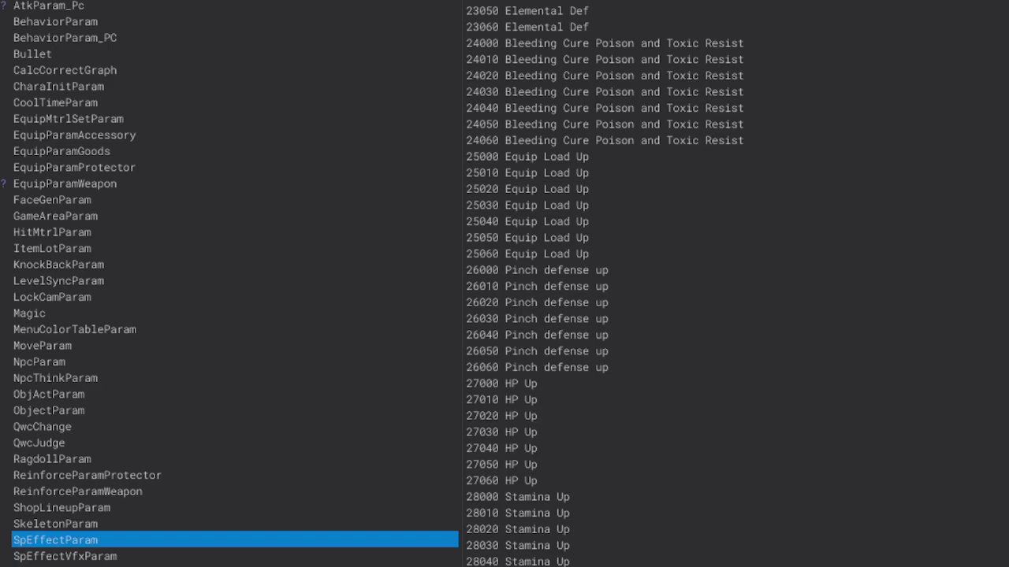
Step: Scroll through the EquipParamWeapon rows to check the imported shields
{"action": "left_click", "coordinate": [84, 183]}
{"action": "scroll", "coordinate": [738, 284], "scroll_direction": "down", "scroll_amount": 20}
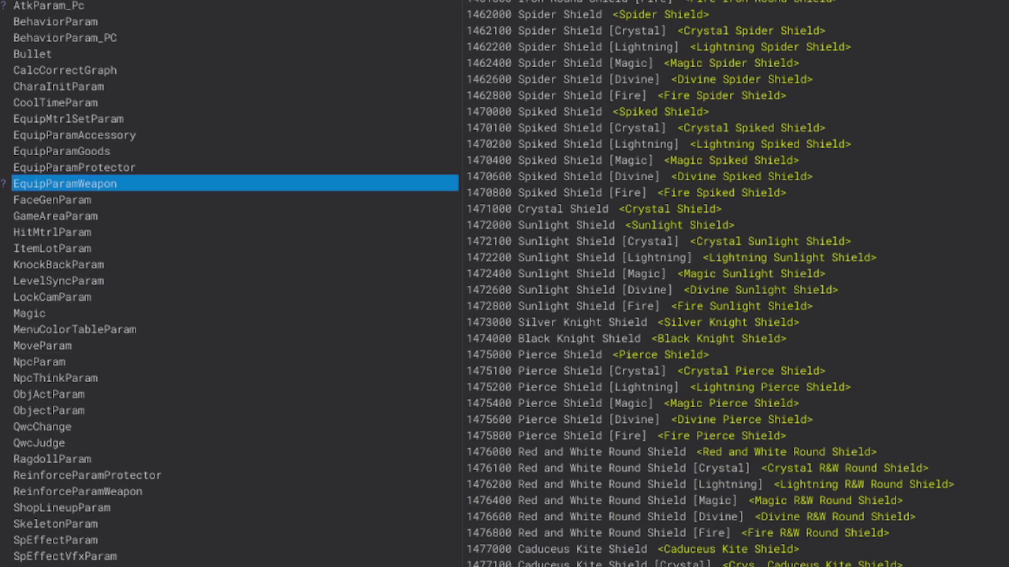
{"action": "scroll", "coordinate": [737, 284], "scroll_direction": "down", "scroll_amount": 20}
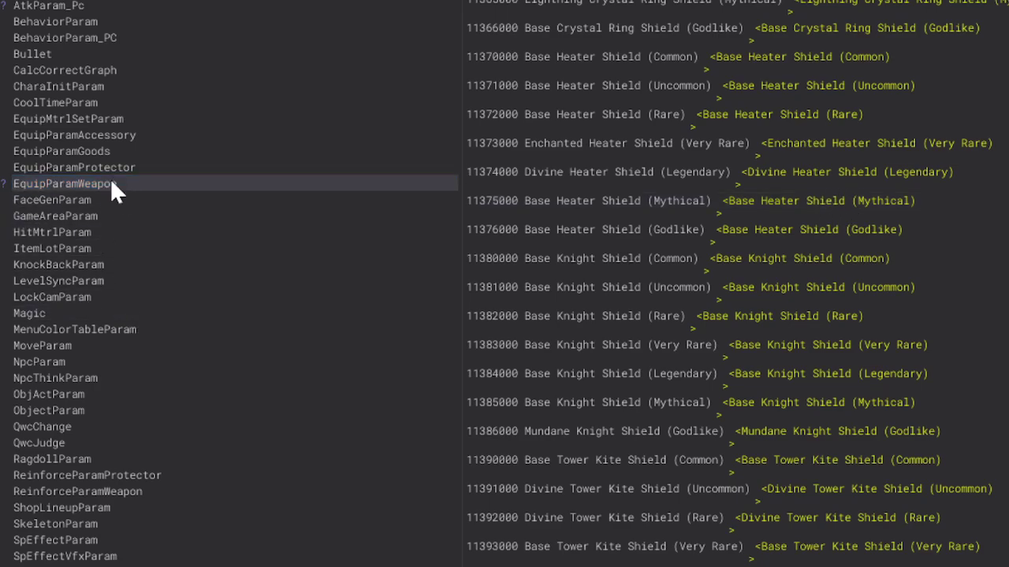
Step: Check the EquipParamAccessory ring rows, then the Common-to-Godlike Ornstein armor rows in EquipParamProtector
{"action": "left_click", "coordinate": [106, 136]}
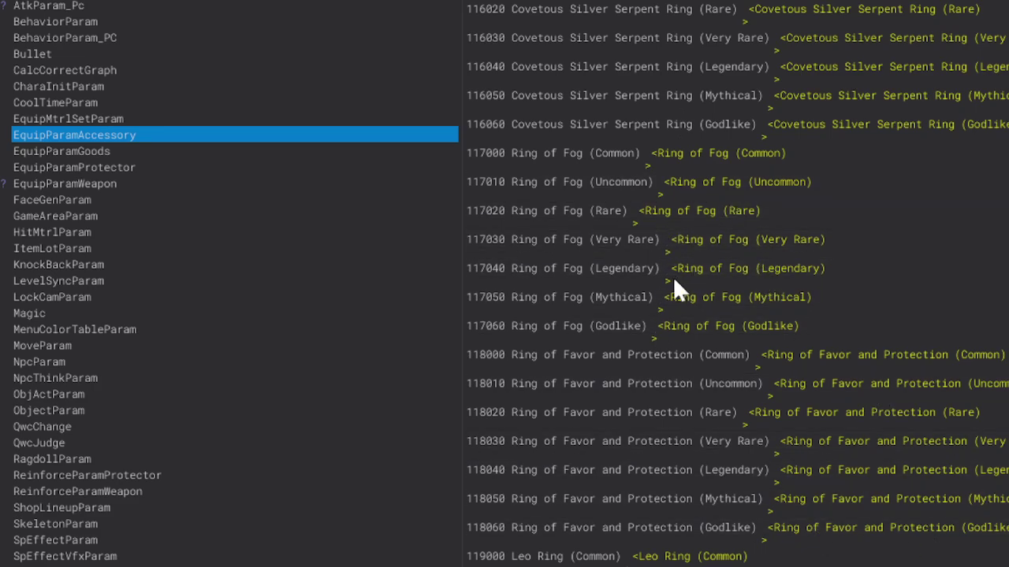
{"action": "left_click", "coordinate": [105, 167]}
{"action": "scroll", "coordinate": [927, 480], "scroll_direction": "down", "scroll_amount": 12}
{"action": "scroll", "coordinate": [737, 370], "scroll_direction": "down", "scroll_amount": 20}
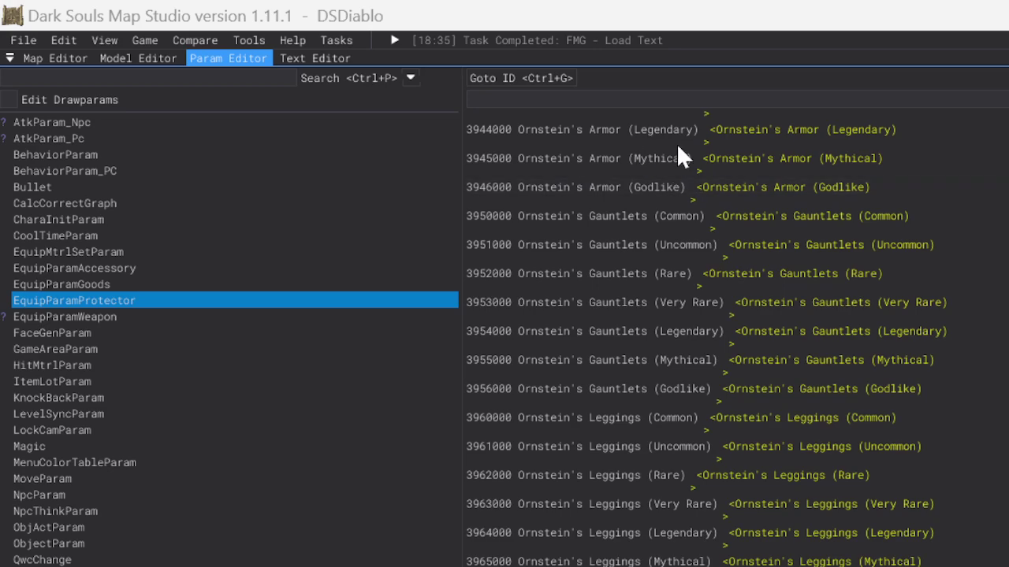
Step: In the Text Editor, import all six .fmgmerge files, replacing the current text
{"action": "left_click", "coordinate": [322, 59]}
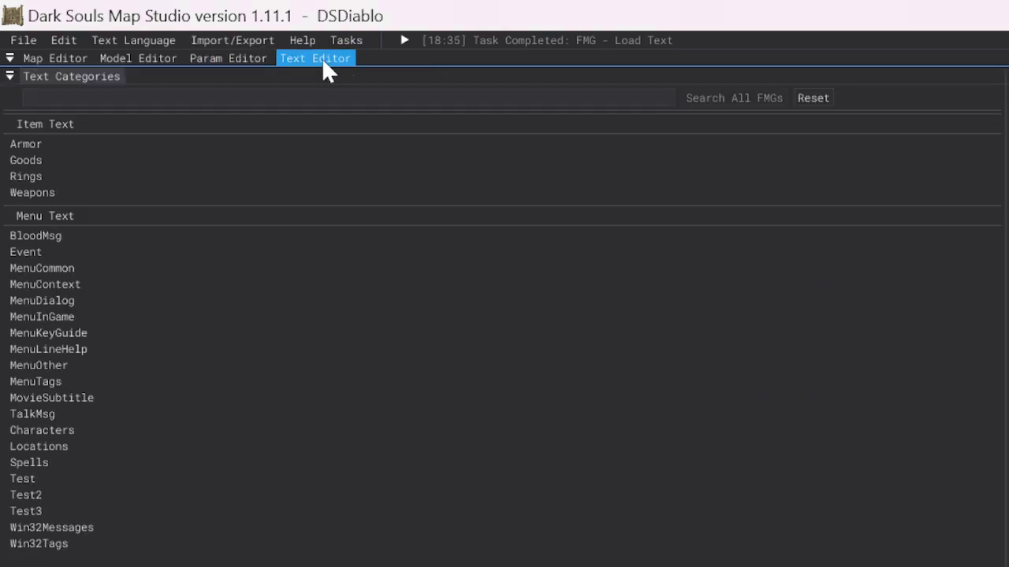
{"action": "left_click", "coordinate": [223, 40]}
{"action": "mouse_move", "coordinate": [223, 83]}
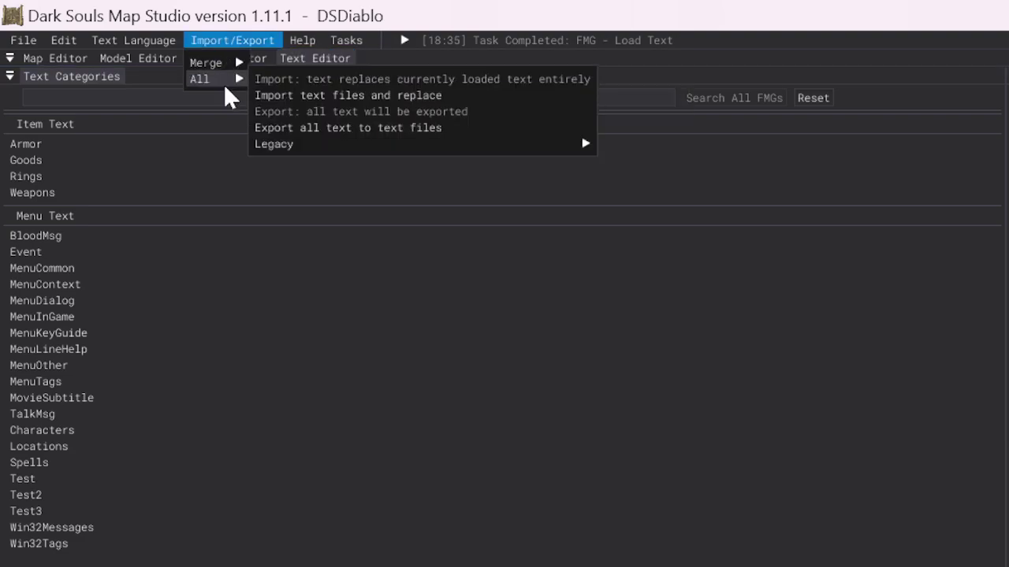
{"action": "left_click", "coordinate": [326, 95]}
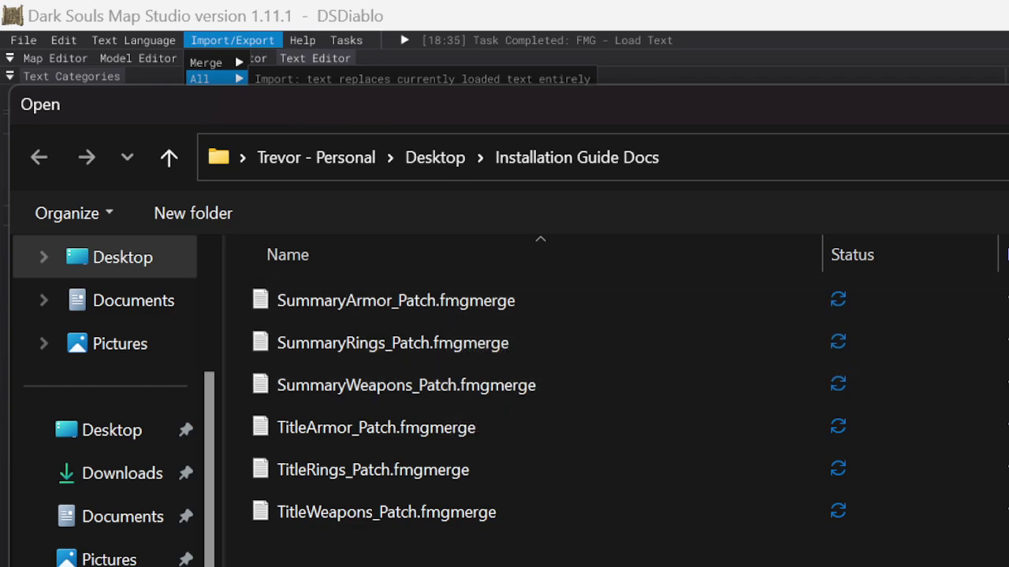
{"action": "left_click_drag", "start_coordinate": [687, 564], "coordinate": [395, 298]}
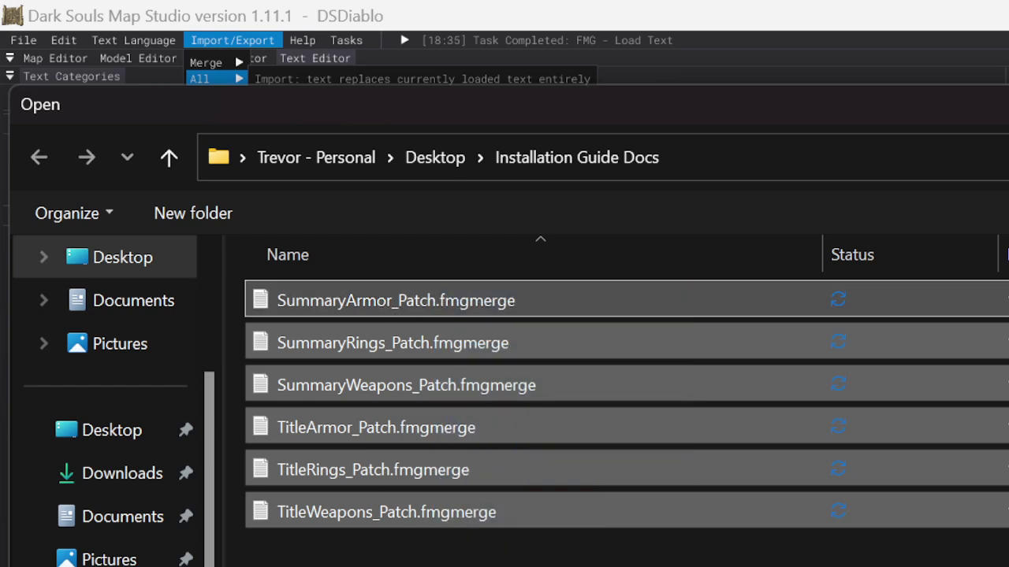
{"action": "key", "text": "Return"}
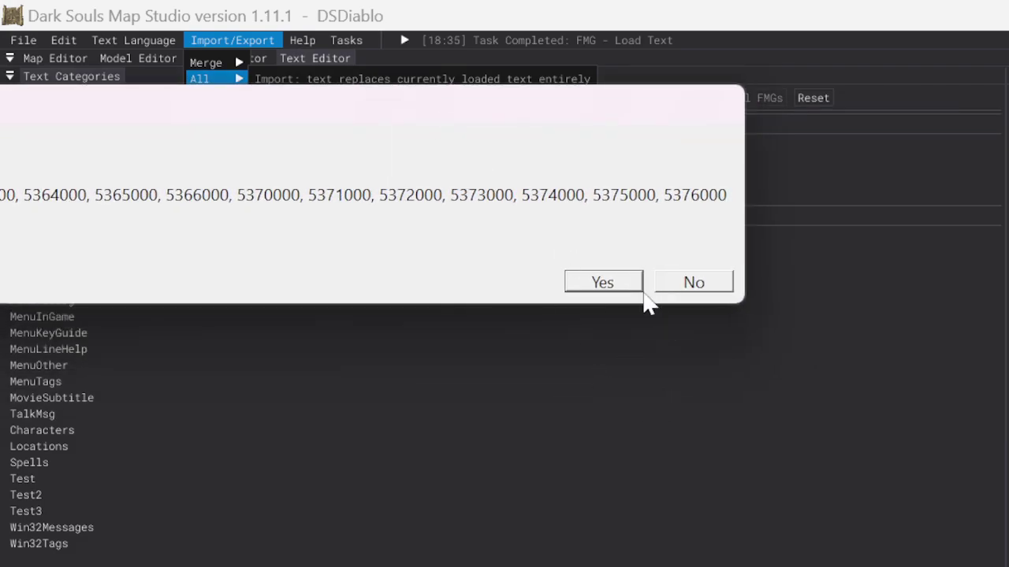
{"action": "left_click", "coordinate": [609, 282]}
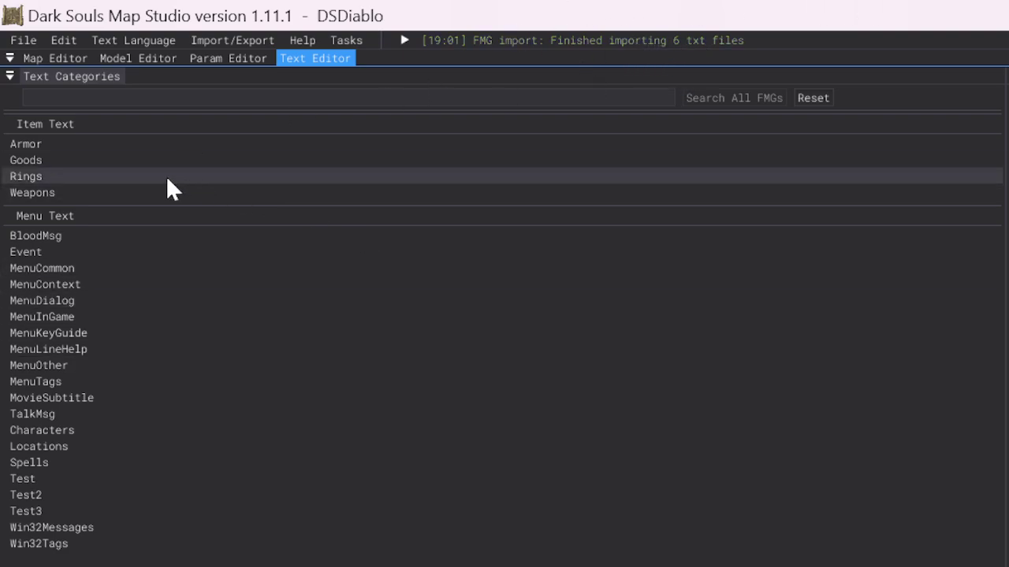
Step: Show the Weapons item text and scroll to the Base Knight Shield (Common) through (Godlike) entries
{"action": "left_click", "coordinate": [79, 197]}
{"action": "left_click", "coordinate": [79, 197]}
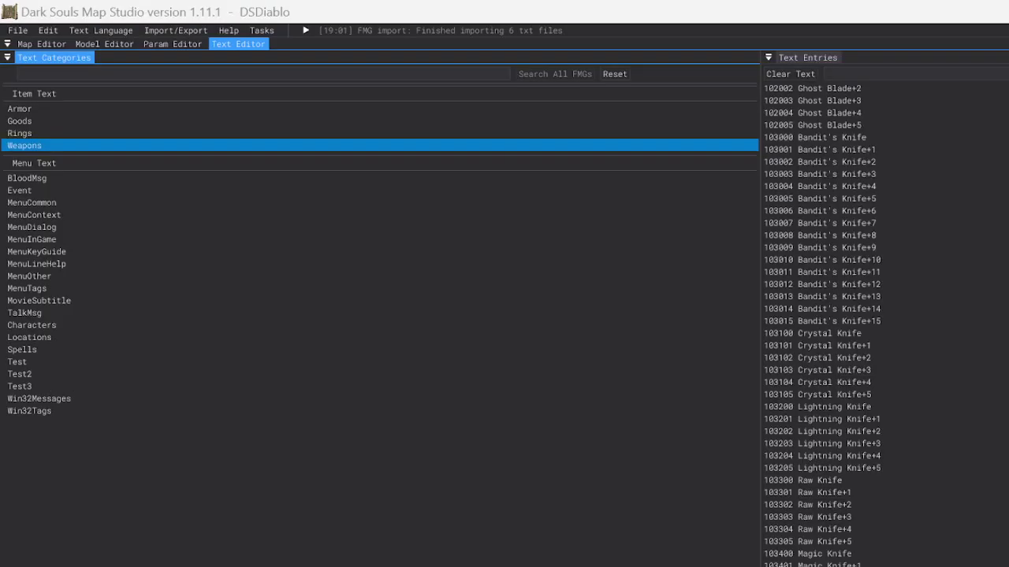
{"action": "scroll", "coordinate": [828, 463], "scroll_direction": "down", "scroll_amount": 20}
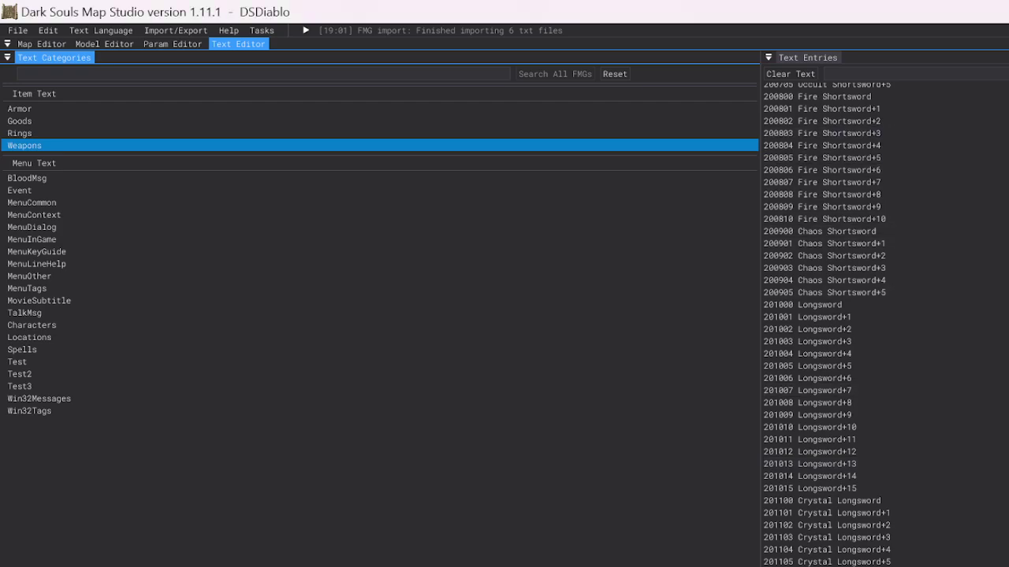
{"action": "scroll", "coordinate": [827, 120], "scroll_direction": "down", "scroll_amount": 20}
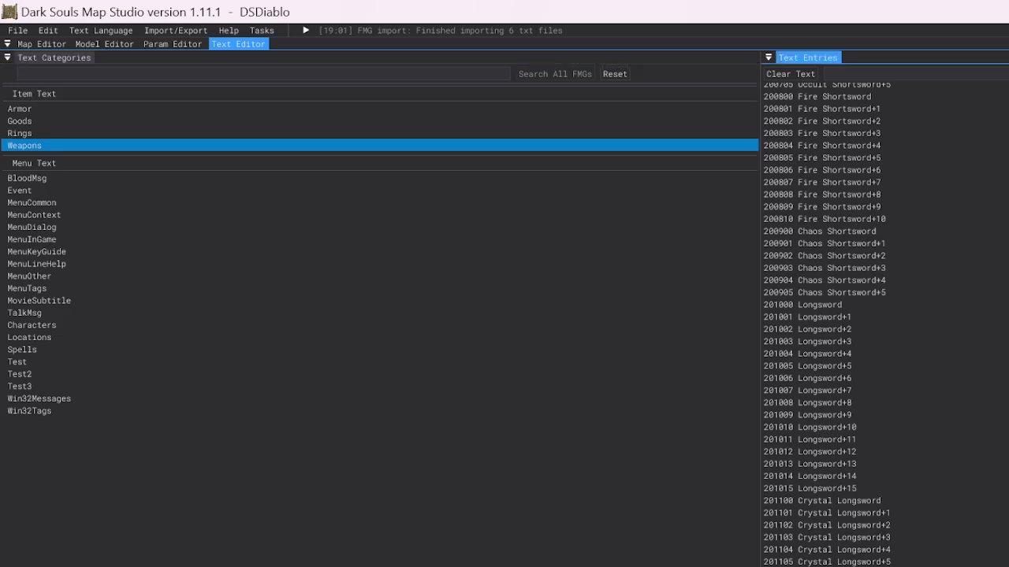
{"action": "scroll", "coordinate": [882, 323], "scroll_direction": "down", "scroll_amount": 20}
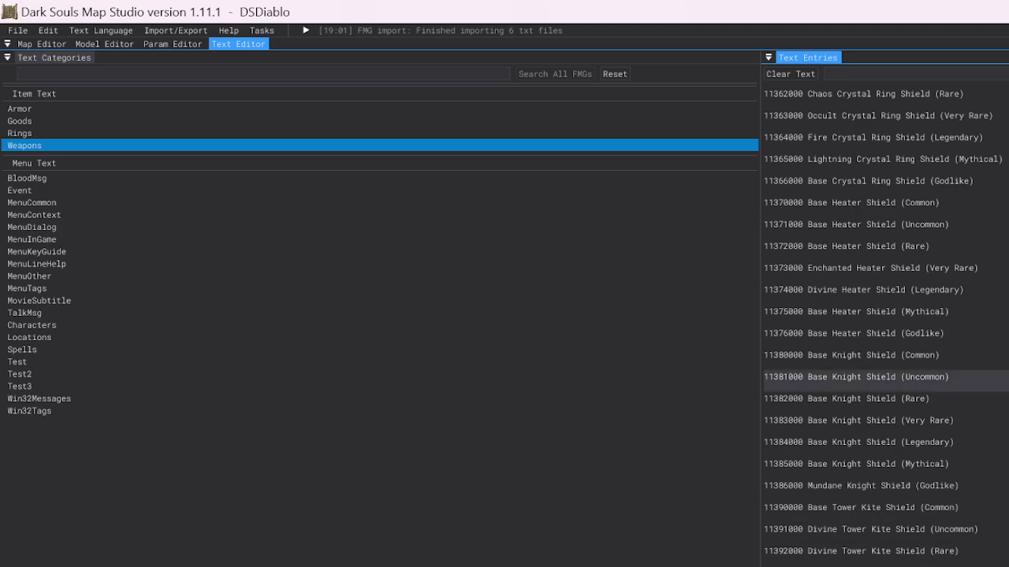
Step: Select entry 11374000, Divine Heater Shield (Legendary), and highlight its description listing Boosts HP
{"action": "left_click", "coordinate": [863, 290]}
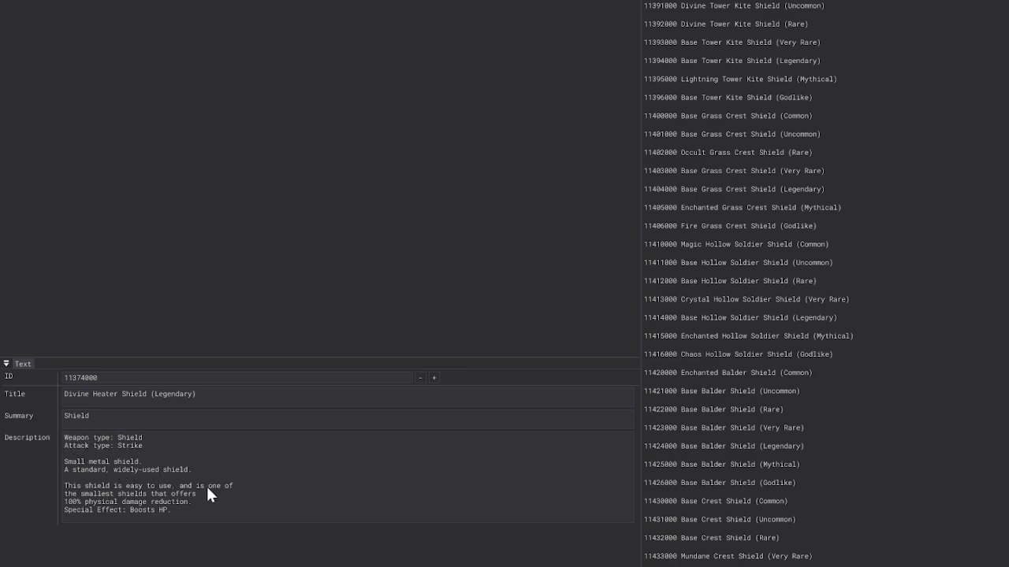
{"action": "left_click_drag", "start_coordinate": [198, 501], "coordinate": [64, 438]}
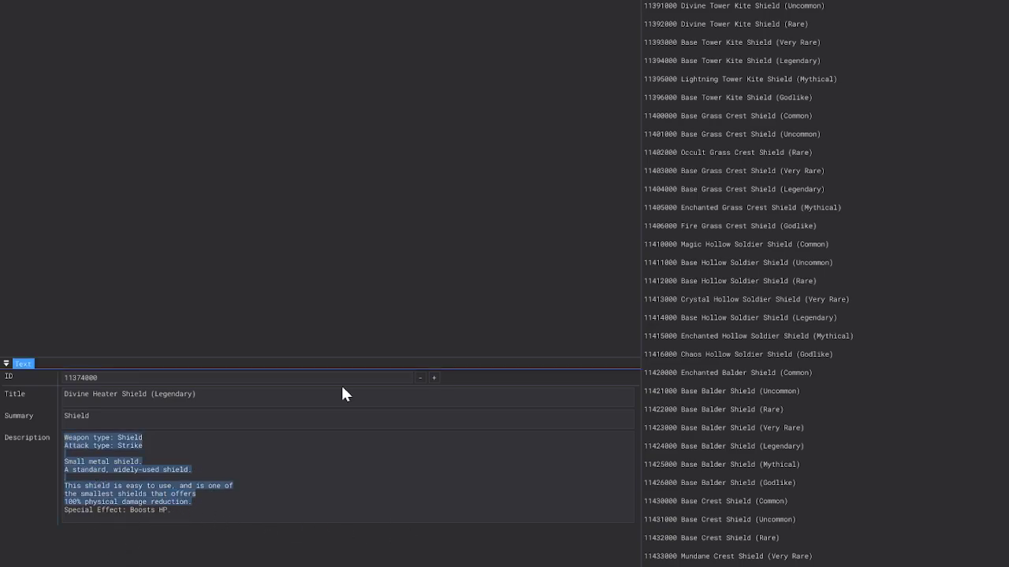
{"action": "left_click", "coordinate": [204, 101]}
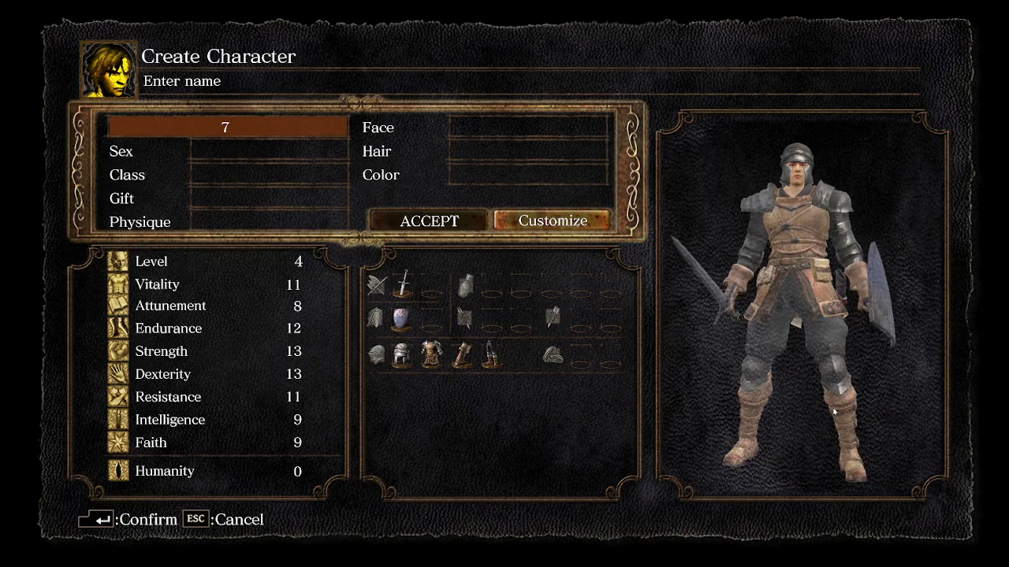
Step: Name the new character Test and accept Male with the Warrior class
{"action": "key", "text": "BackSpace"}
{"action": "type", "text": "Test"}
{"action": "key", "text": "Return"}
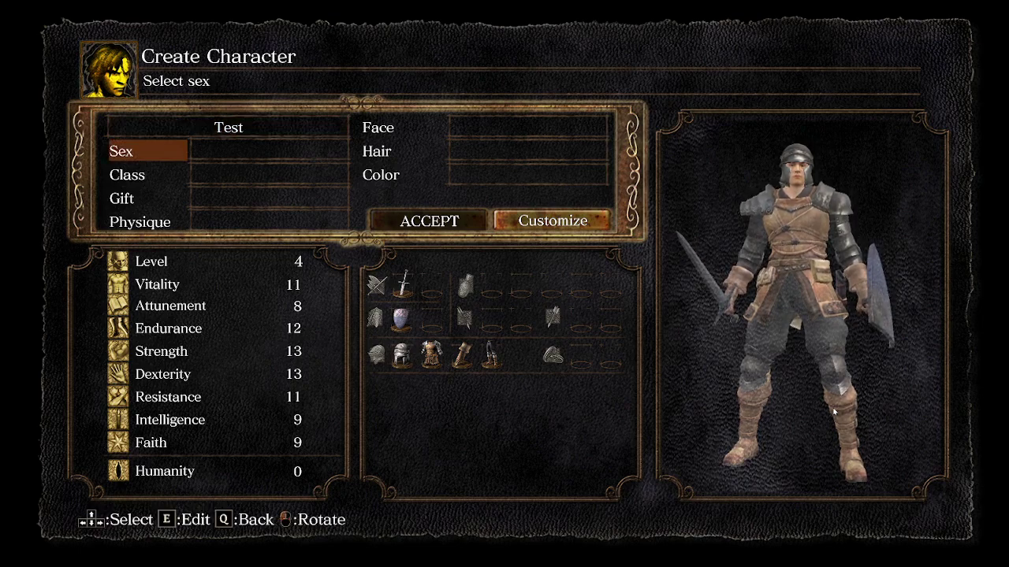
{"action": "key", "text": "e"}
{"action": "key", "text": "e"}
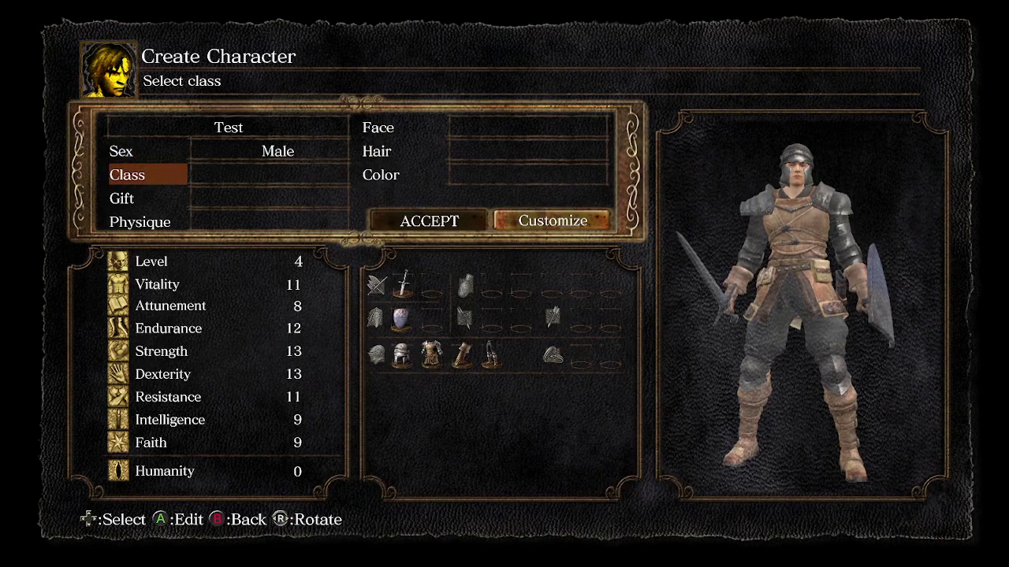
{"action": "key", "text": "e"}
{"action": "key", "text": "e"}
{"action": "key", "text": "e"}
{"action": "key", "text": "e"}
{"action": "key", "text": "e"}
{"action": "key", "text": "e"}
{"action": "key", "text": "e"}
{"action": "key", "text": "e"}
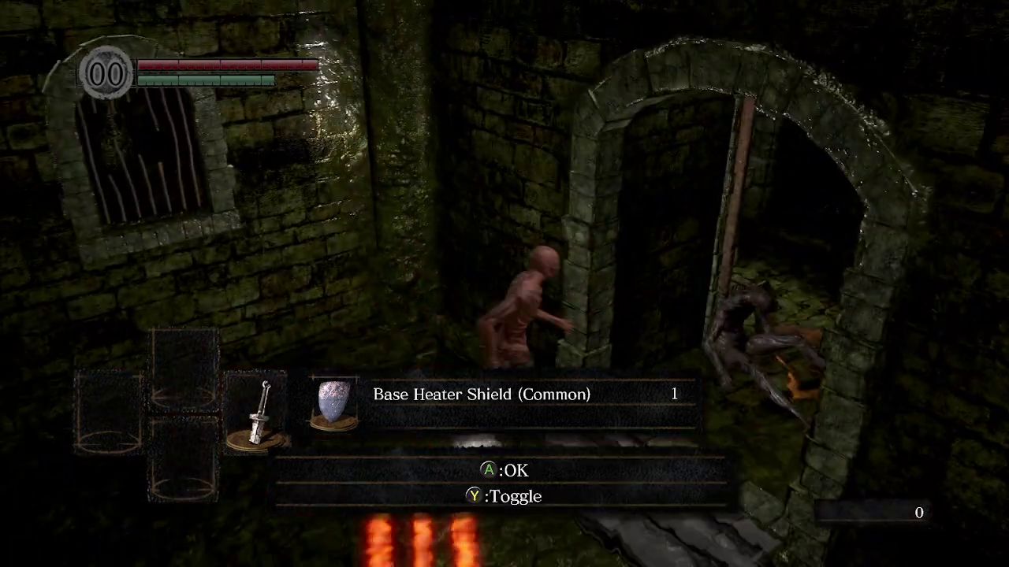
Step: View the Base Heater Shield's description and detailed stats in the equipment menu
{"action": "key", "text": "w"}
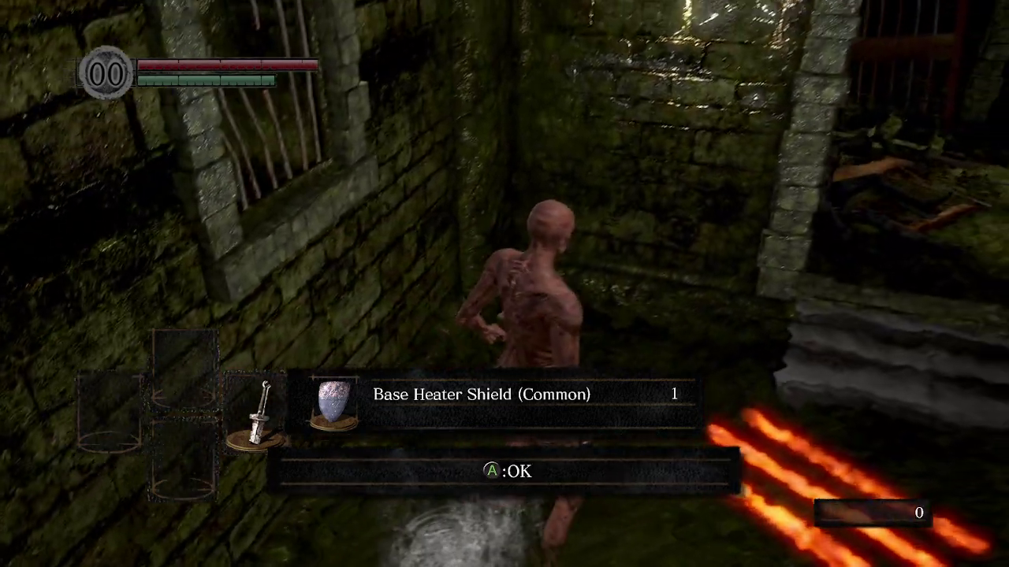
{"action": "key", "text": "e"}
{"action": "key", "text": "Tab"}
{"action": "key", "text": "e"}
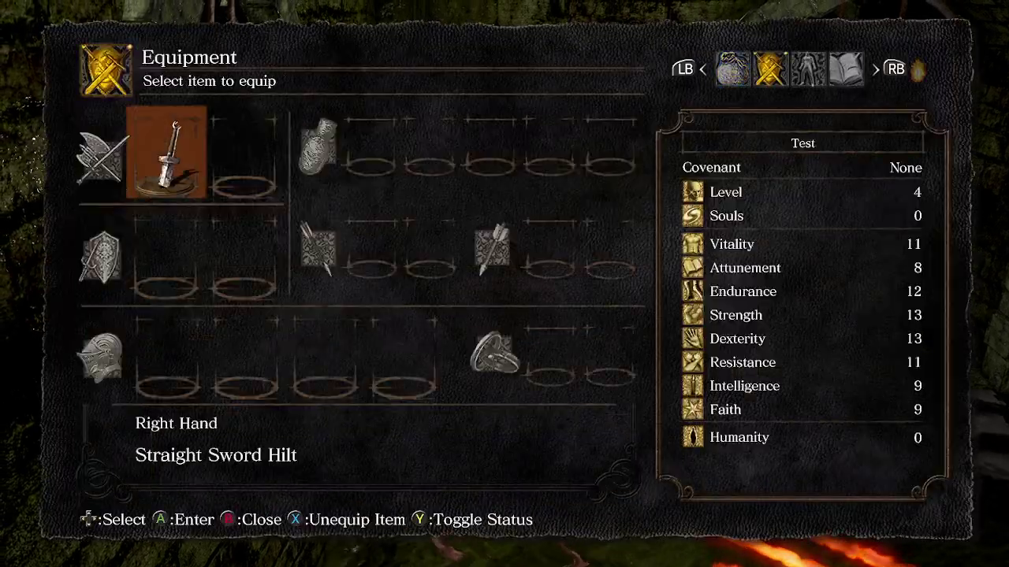
{"action": "key", "text": "e"}
{"action": "key", "text": "r"}
{"action": "key", "text": "r"}
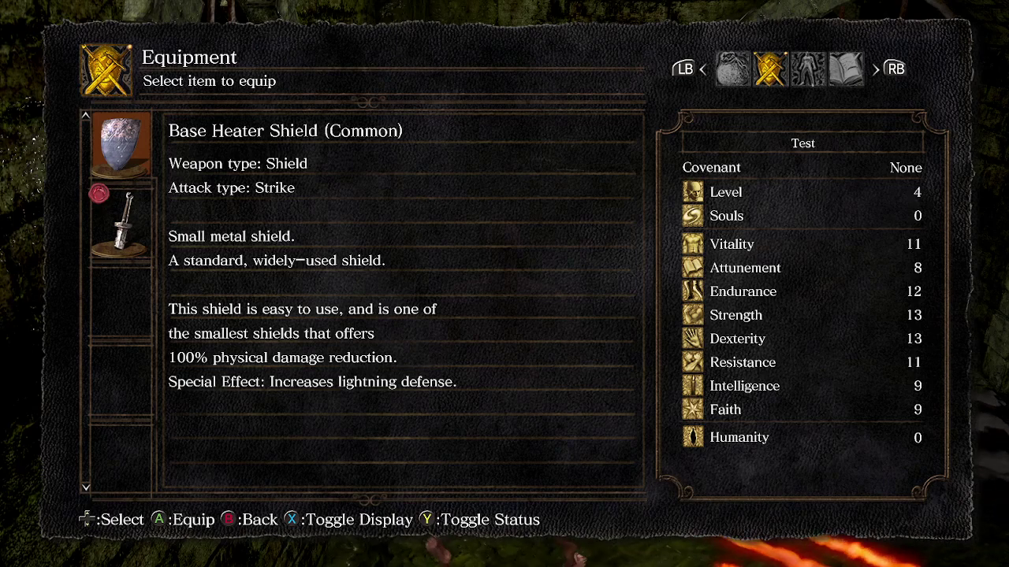
{"action": "key", "text": "r"}
{"action": "key", "text": "r"}
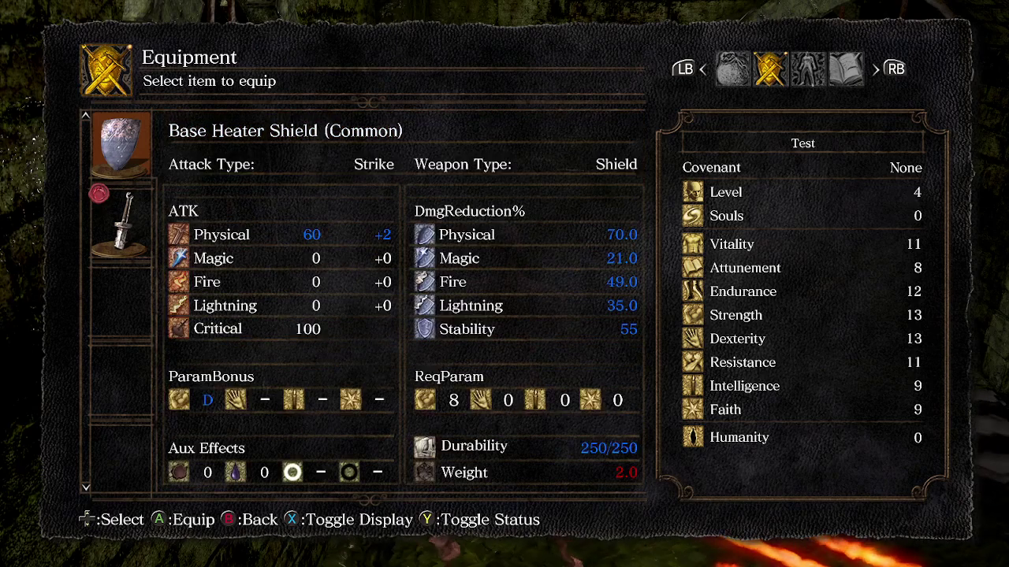
{"action": "key", "text": "Escape"}
Step: Compare the character status page against the left-hand shield slot
{"action": "key", "text": "e"}
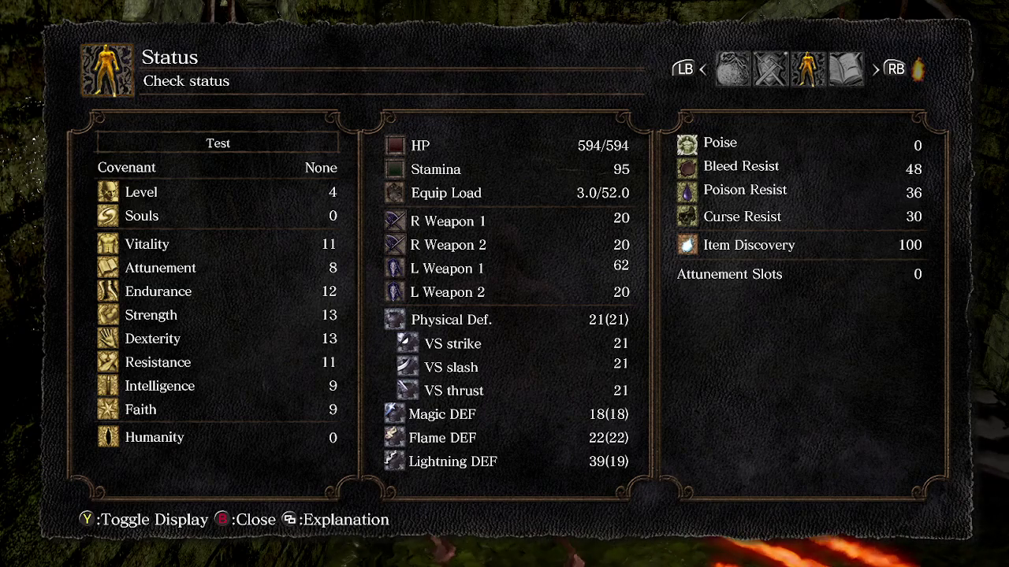
{"action": "key", "text": "q"}
{"action": "key", "text": "Down"}
{"action": "key", "text": "Return"}
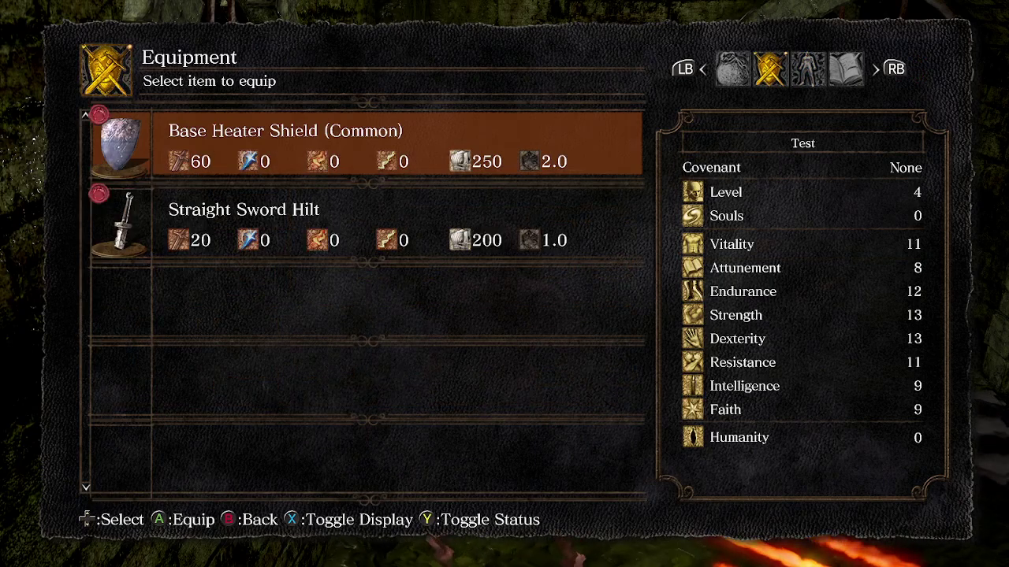
{"action": "key", "text": "Escape"}
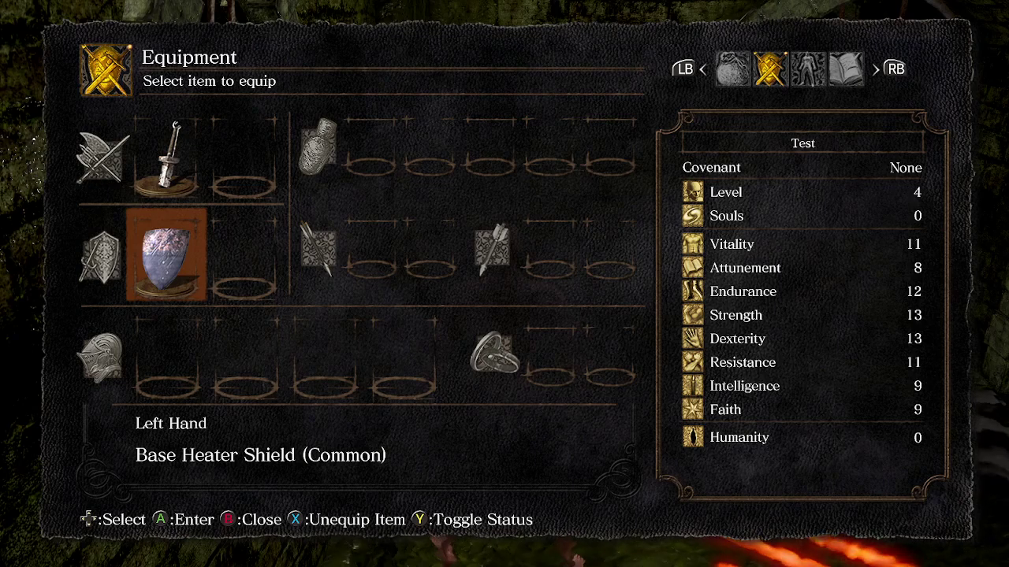
{"action": "key", "text": "q"}
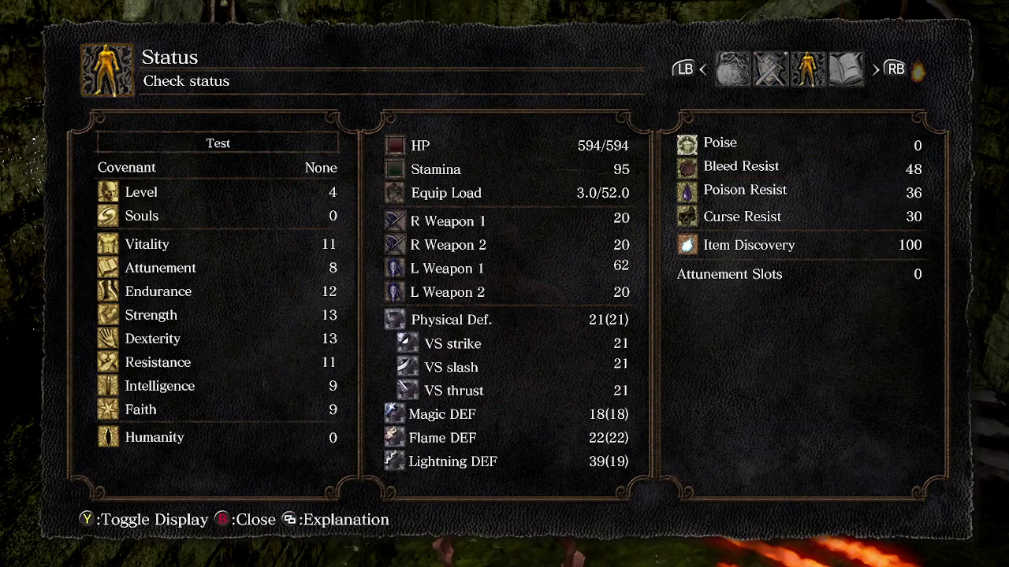
{"action": "key", "text": "q"}
{"action": "key", "text": "Down"}
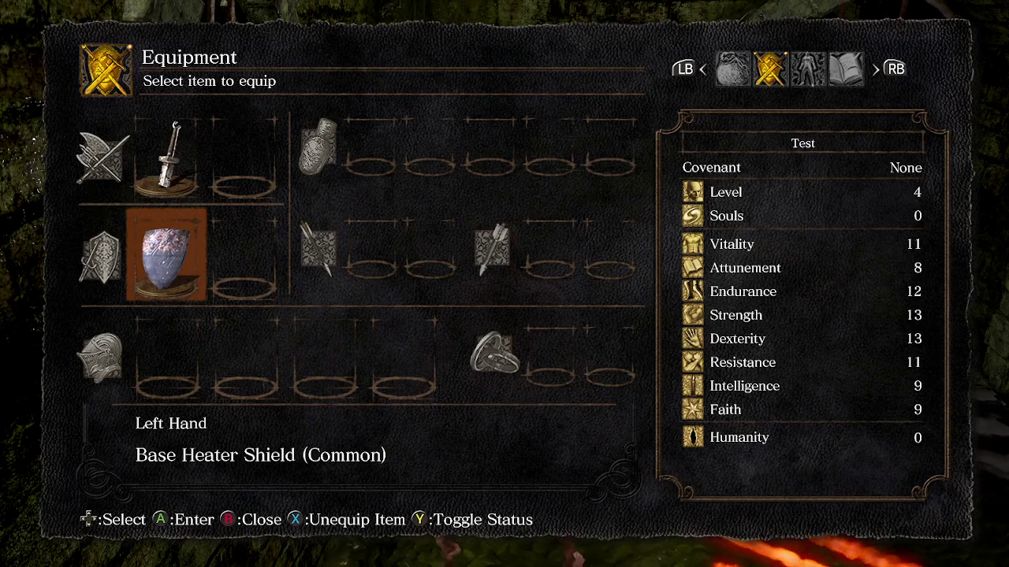
{"action": "key", "text": "q"}
Step: Unequip and re-equip the Base Heater Shield in the left hand, confirming Lightning DEF 39
{"action": "key", "text": "q"}
{"action": "key", "text": "Down"}
{"action": "key", "text": "x"}
{"action": "key", "text": "q"}
{"action": "key", "text": "q"}
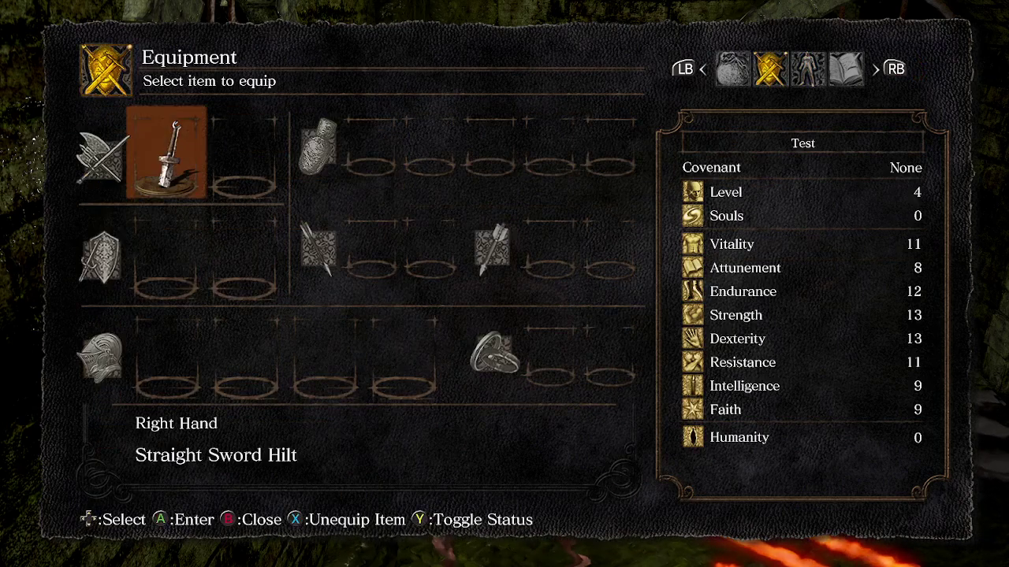
{"action": "key", "text": "Down"}
{"action": "key", "text": "e"}
{"action": "key", "text": "Up"}
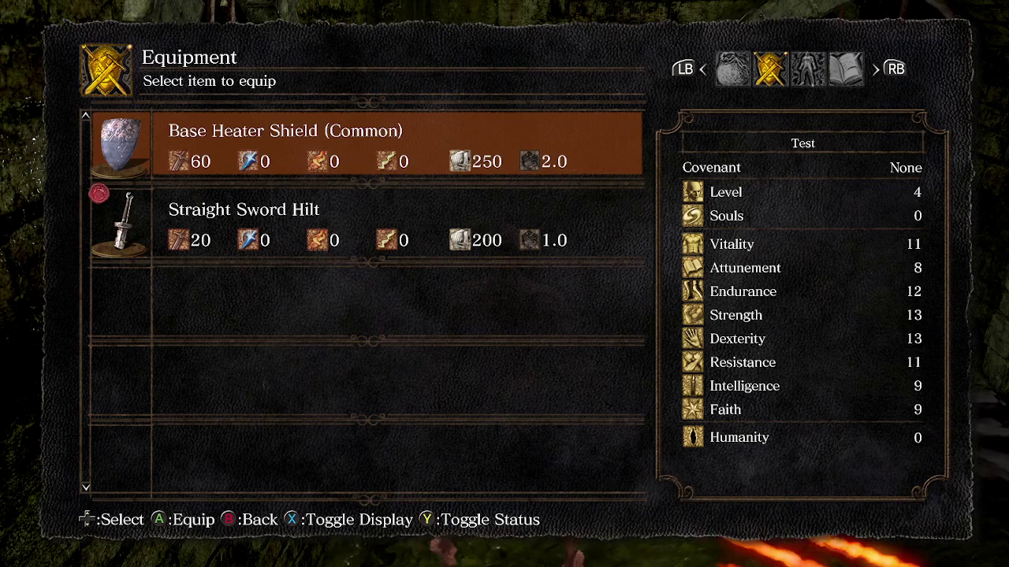
{"action": "key", "text": "x"}
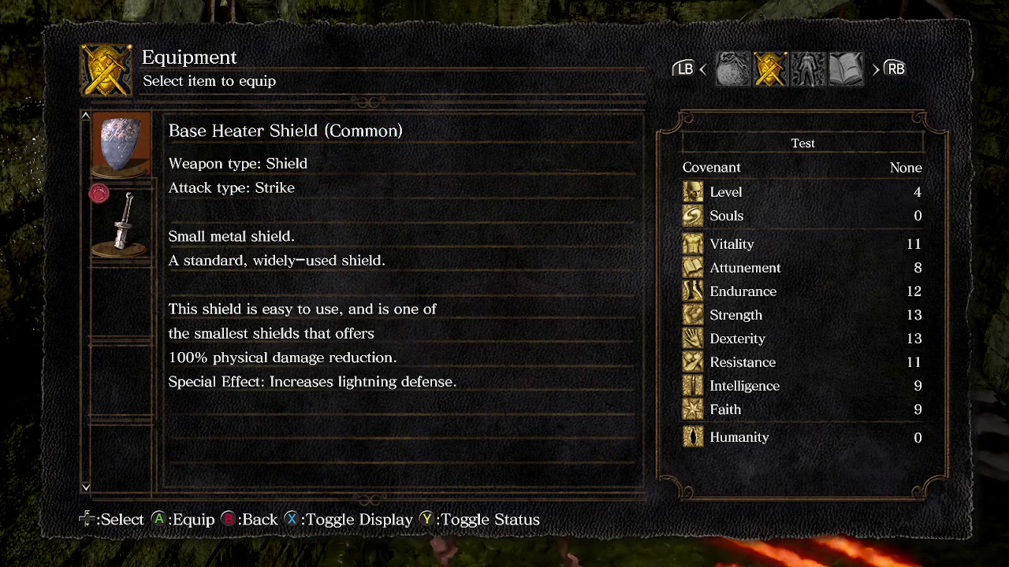
{"action": "key", "text": "e"}
{"action": "key", "text": "q"}
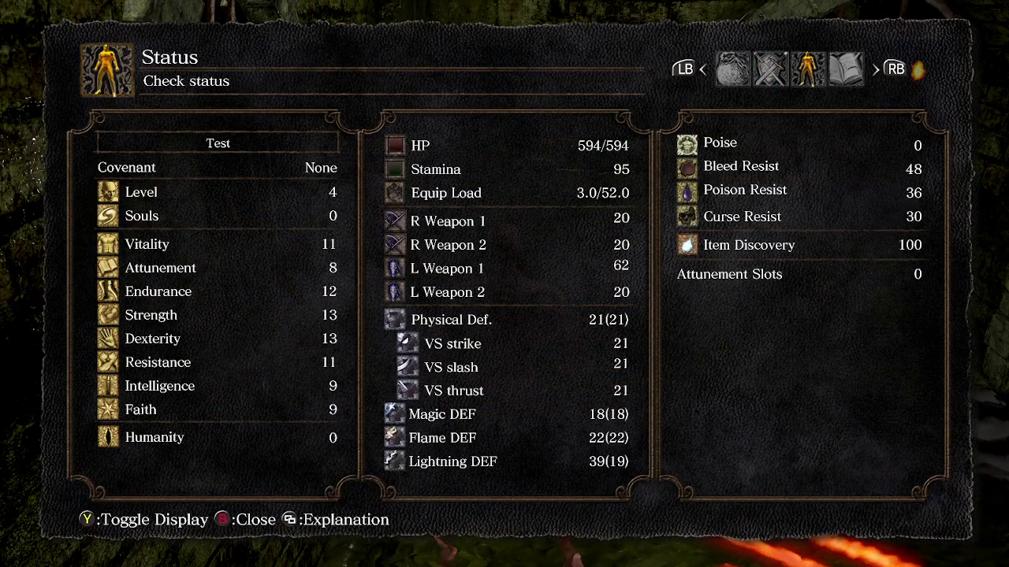
{"action": "key", "text": "Escape"}
{"action": "key", "text": "Escape"}
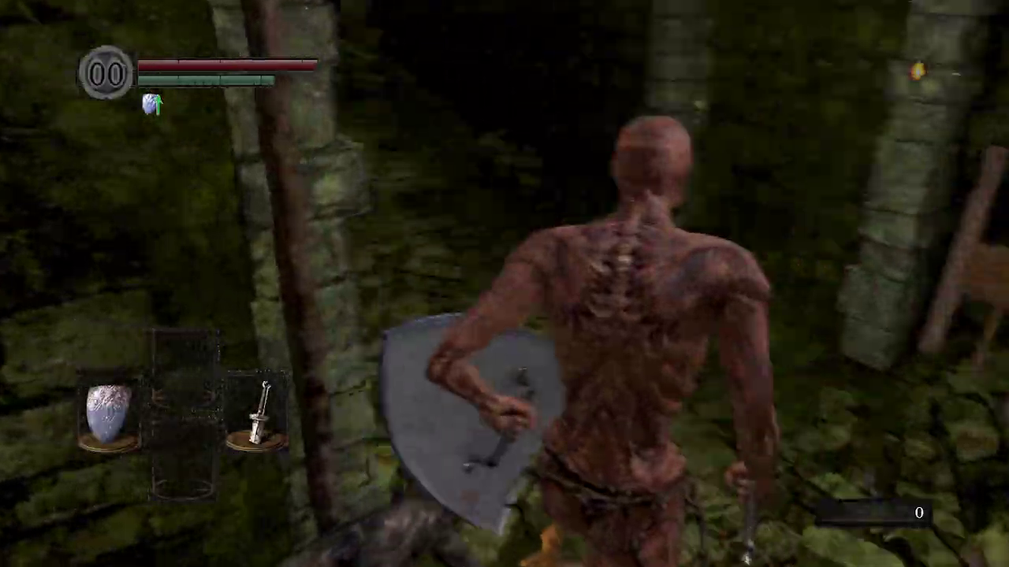
Step: Equip the Mundane Longsword (Common) in the right hand and run on down the corridor
{"action": "key", "text": "w"}
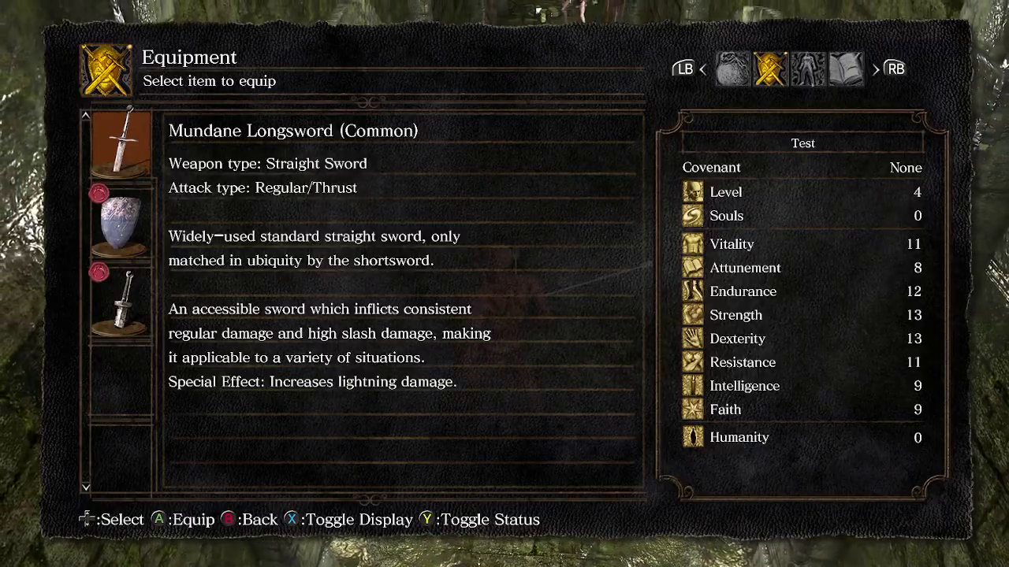
{"action": "key", "text": "Return"}
{"action": "key", "text": "w"}
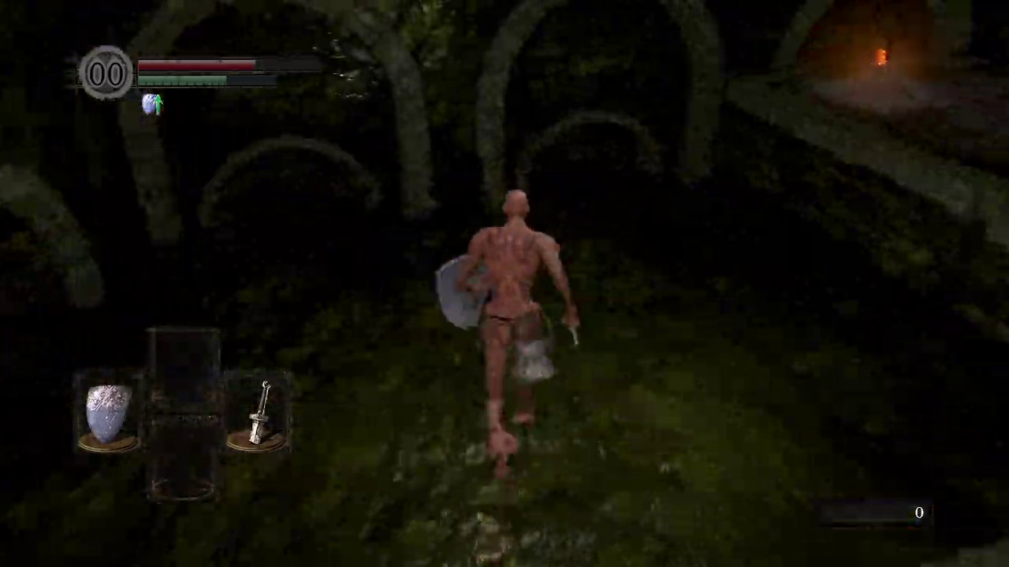
Step: Run through the flooded sewer to the bonfire, light it and rest
{"action": "key", "text": "w"}
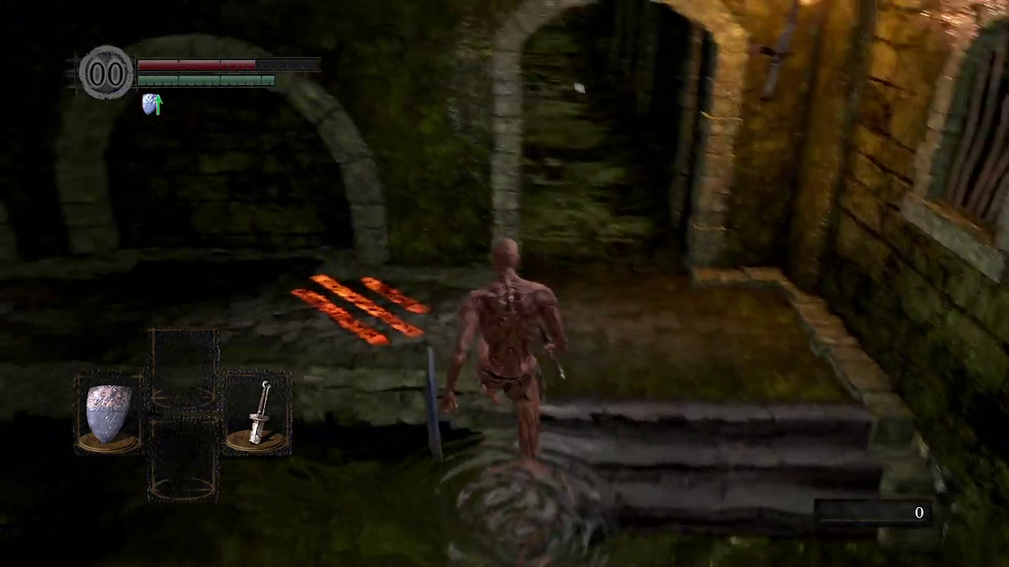
{"action": "key", "text": "a"}
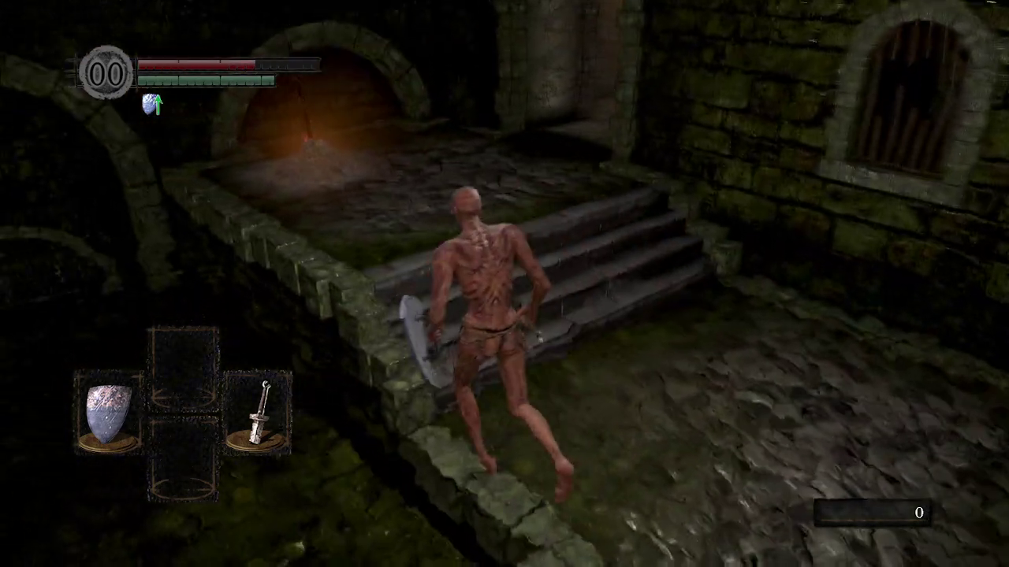
{"action": "key", "text": "a"}
{"action": "key", "text": "s"}
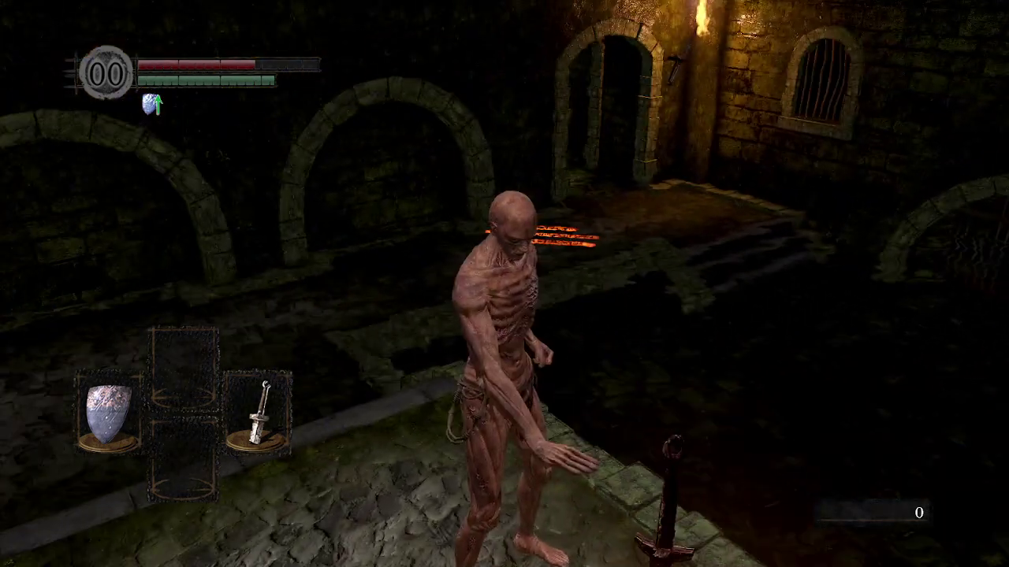
{"action": "key", "text": "e"}
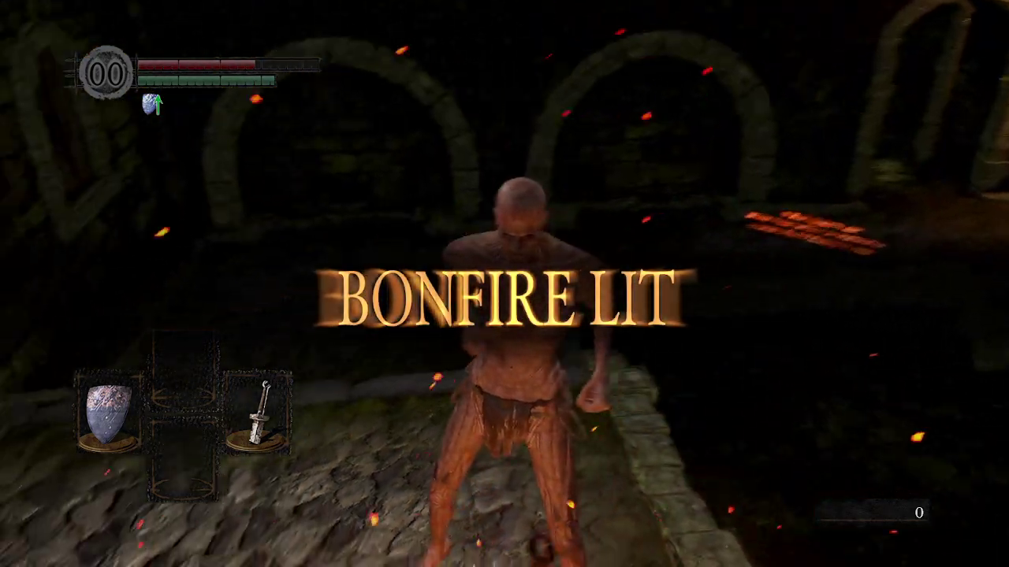
{"action": "key", "text": "e"}
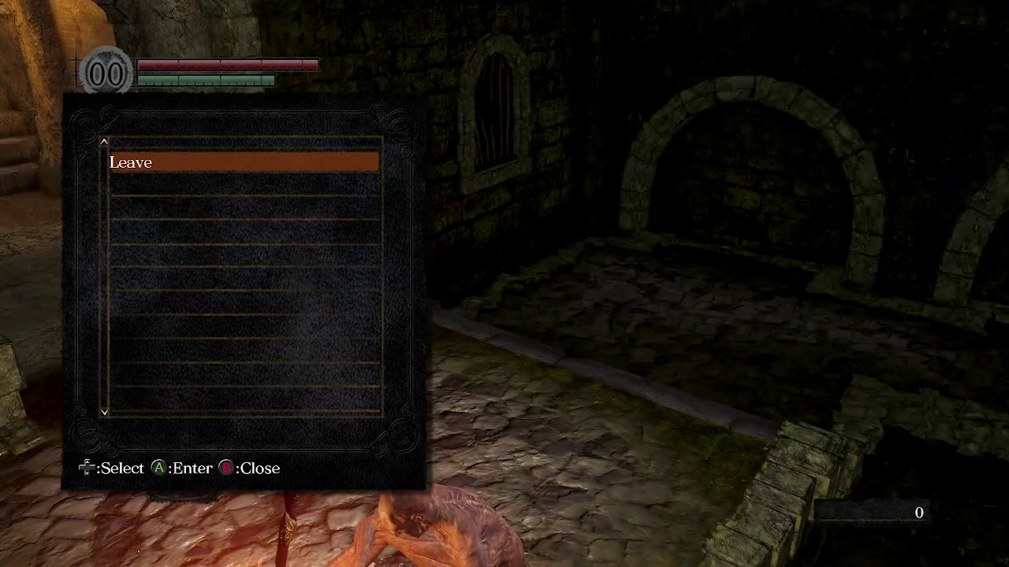
Step: Leave the bonfire and walk along the ledge into the arched cell area
{"action": "key", "text": "e"}
{"action": "key", "text": "w"}
{"action": "key", "text": "w"}
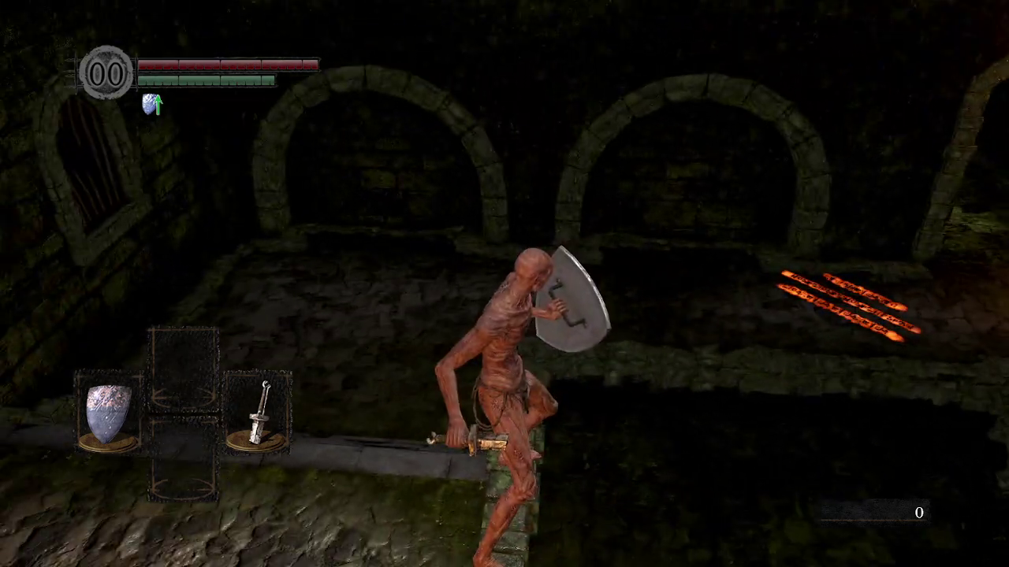
{"action": "key", "text": "w"}
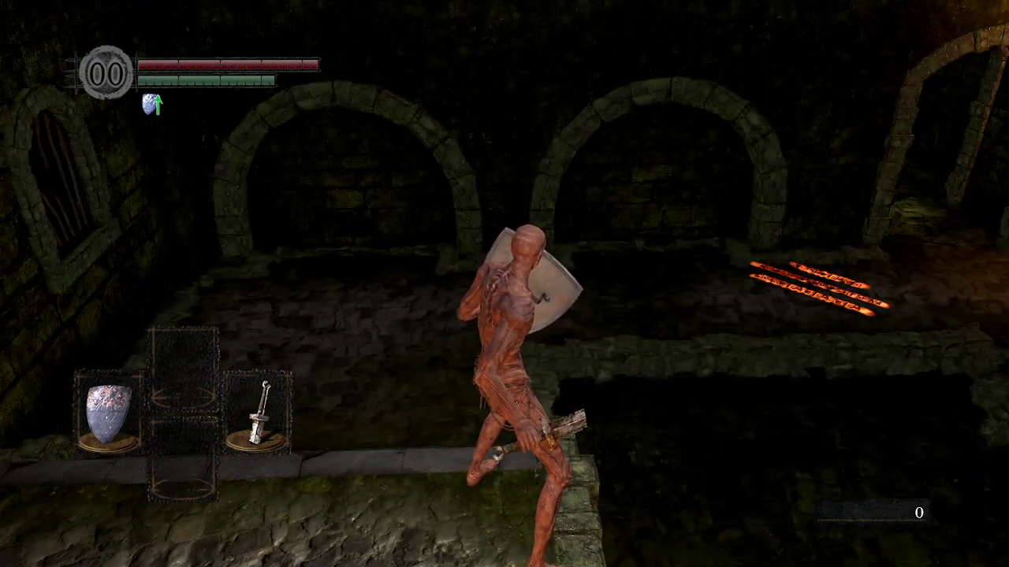
{"action": "key", "text": "w"}
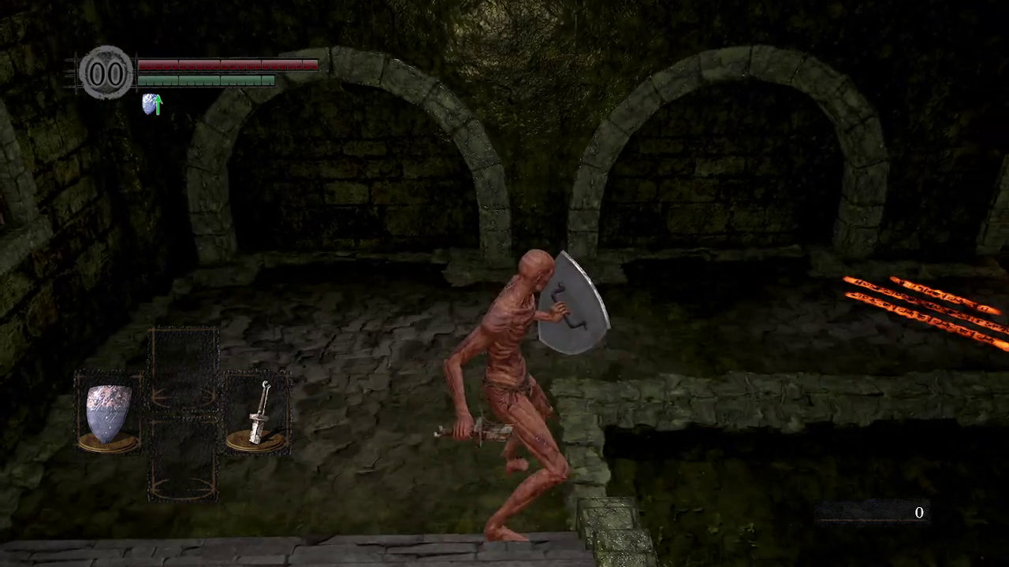
{"action": "key", "text": "w"}
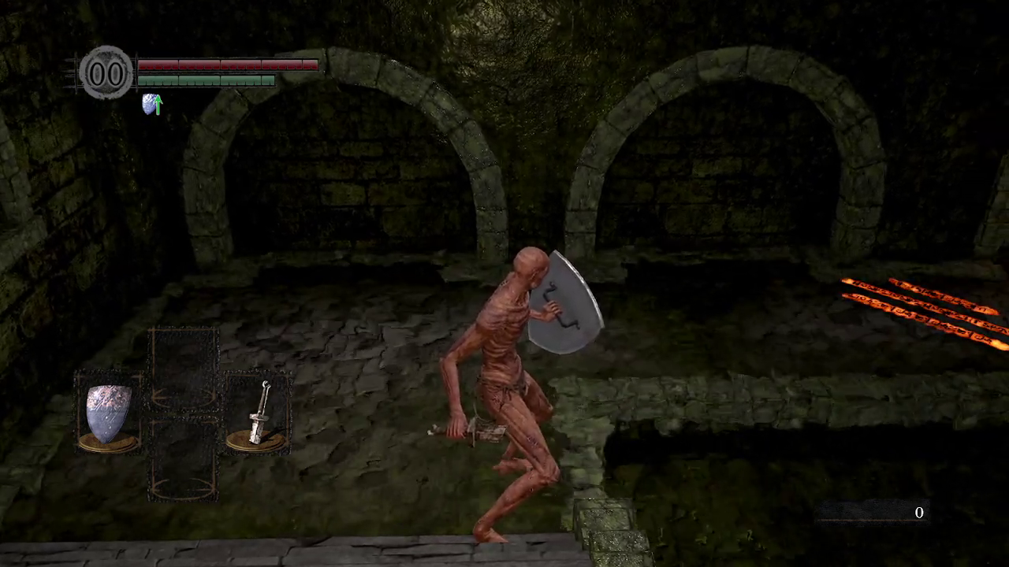